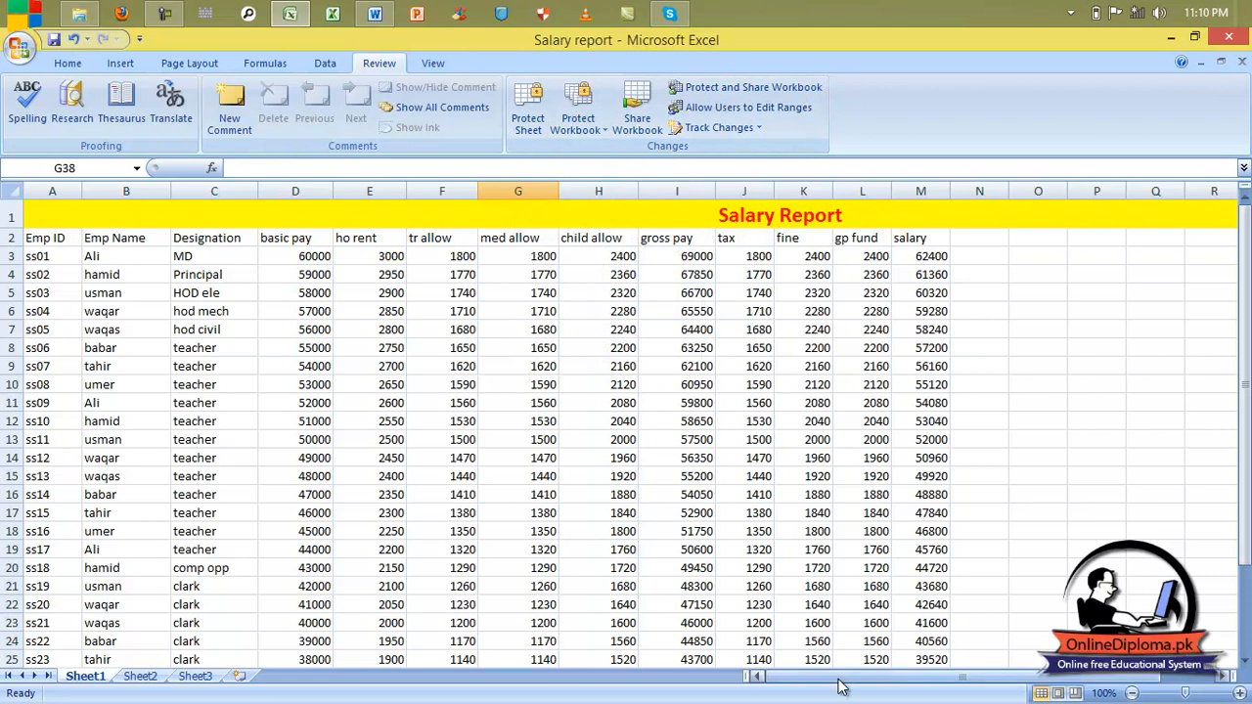
Step: Inspect the fine formula in the last row and select the Salary Report title row
scroll(817, 429, down, 6)
click(817, 429)
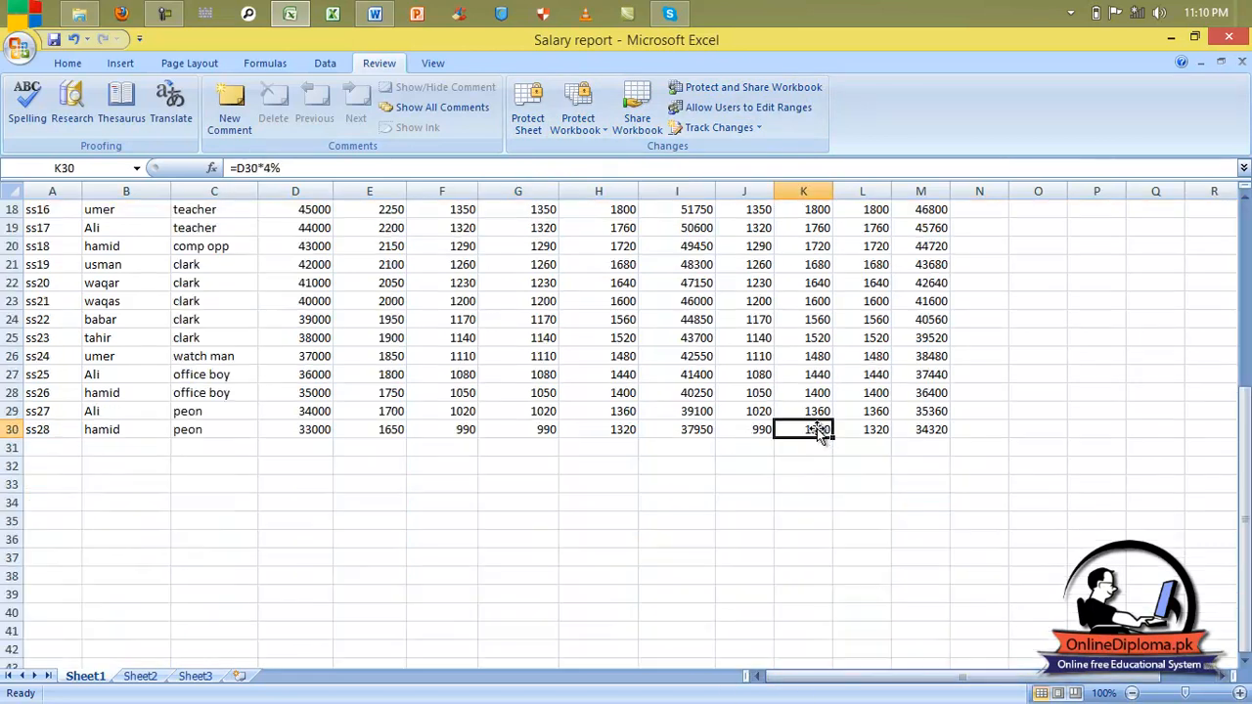
scroll(817, 429, up, 6)
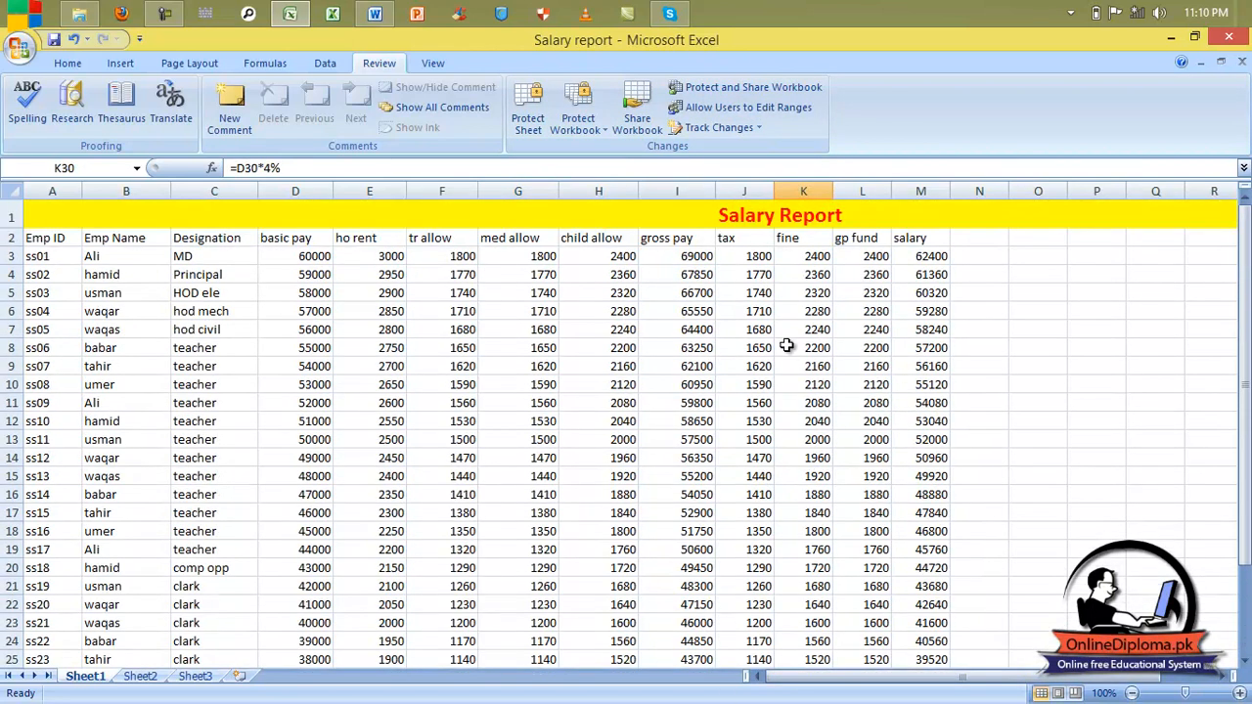
click(807, 215)
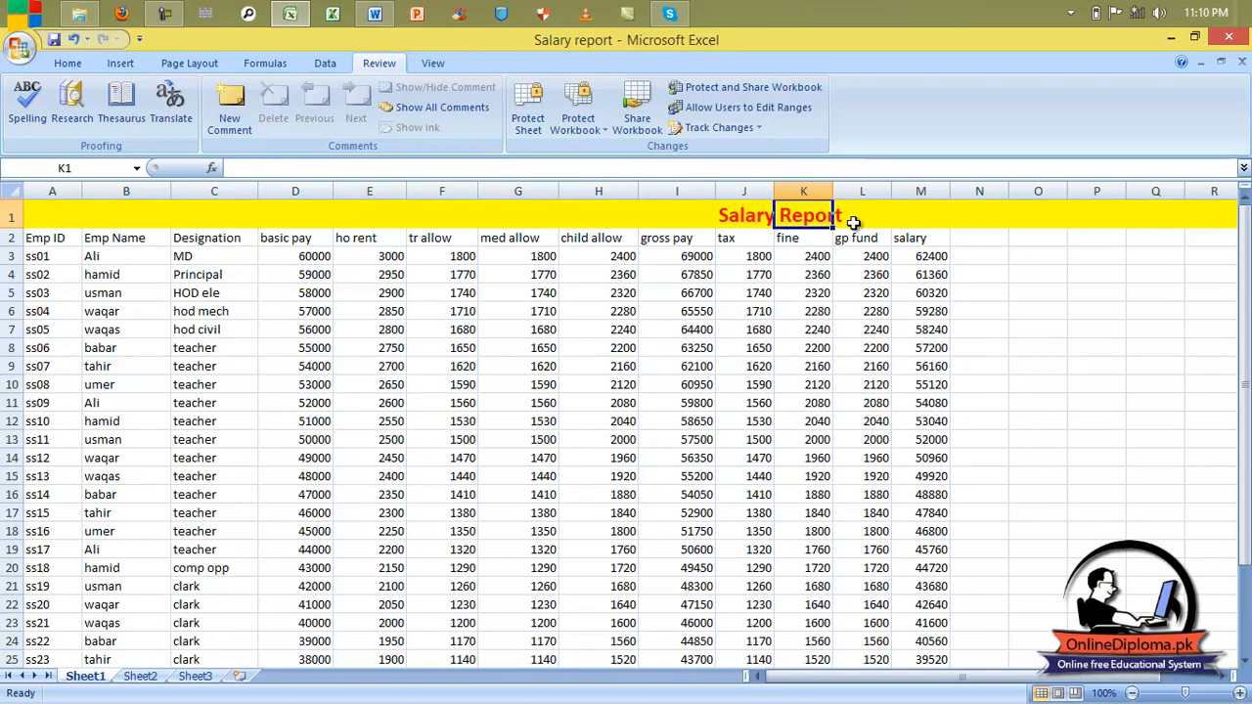
drag(911, 218, 17, 224)
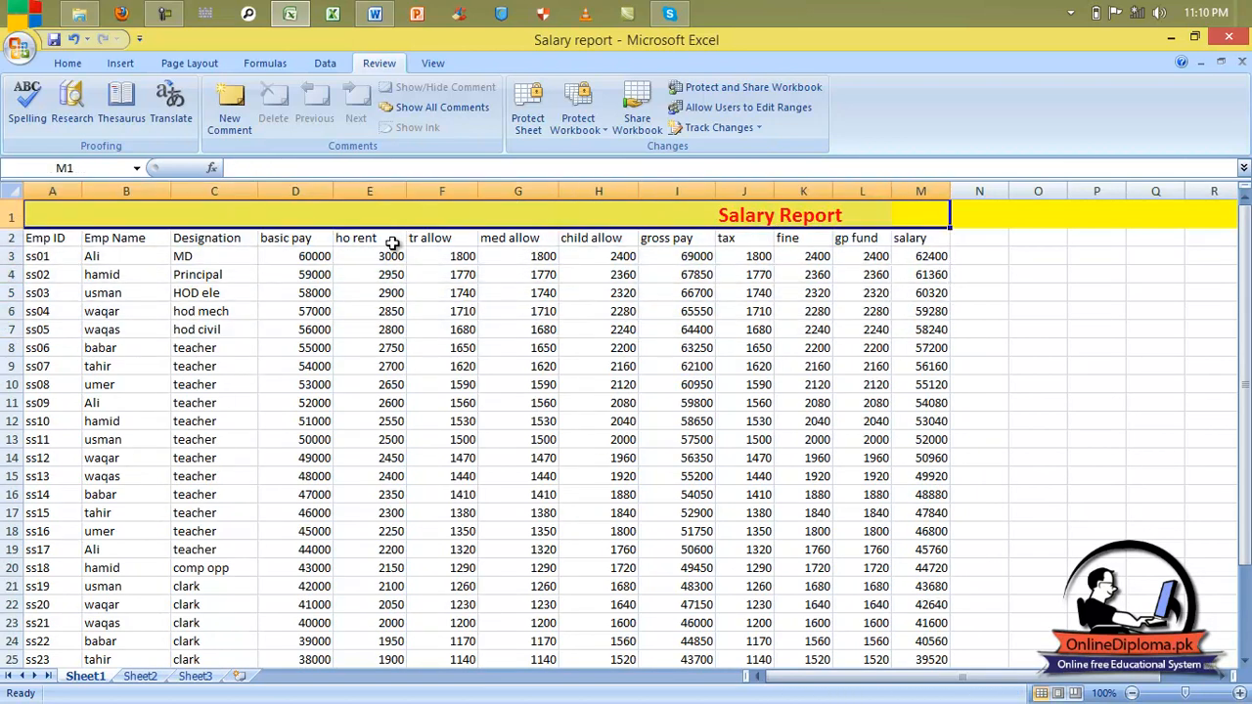
click(1013, 323)
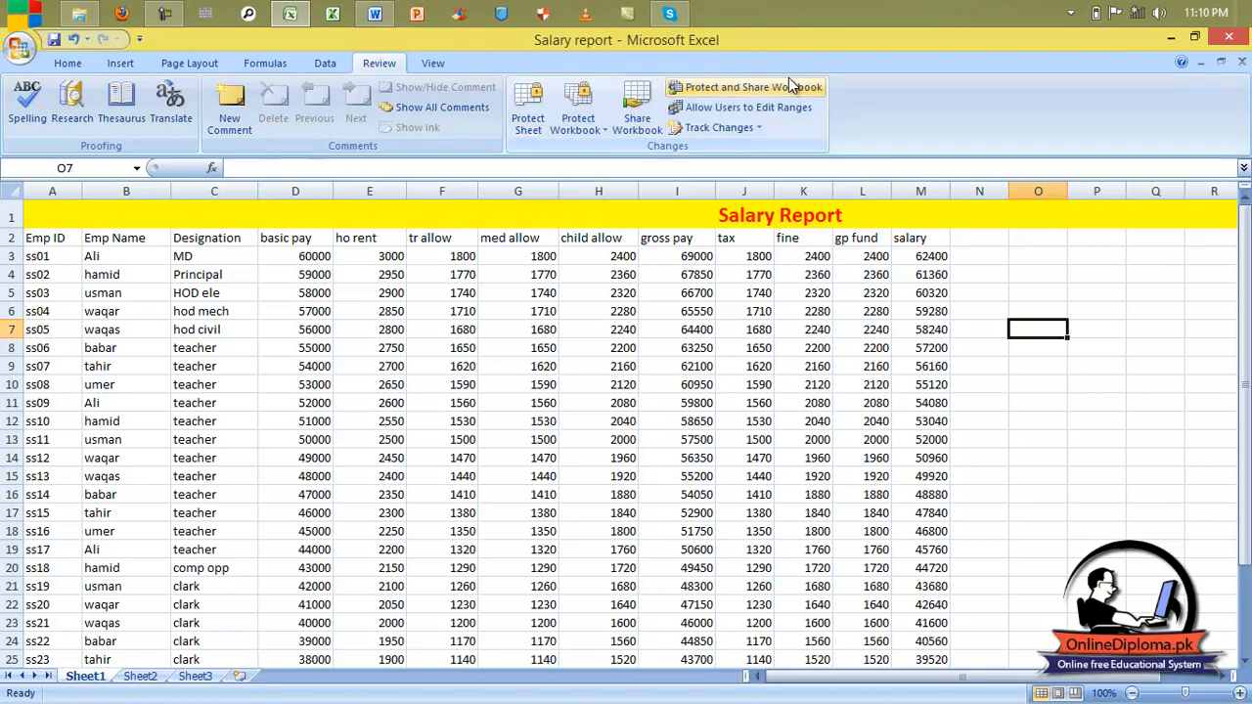
Step: Open Protect Sheet from the Sheet1 tab menu and cancel it without applying
right_click(98, 674)
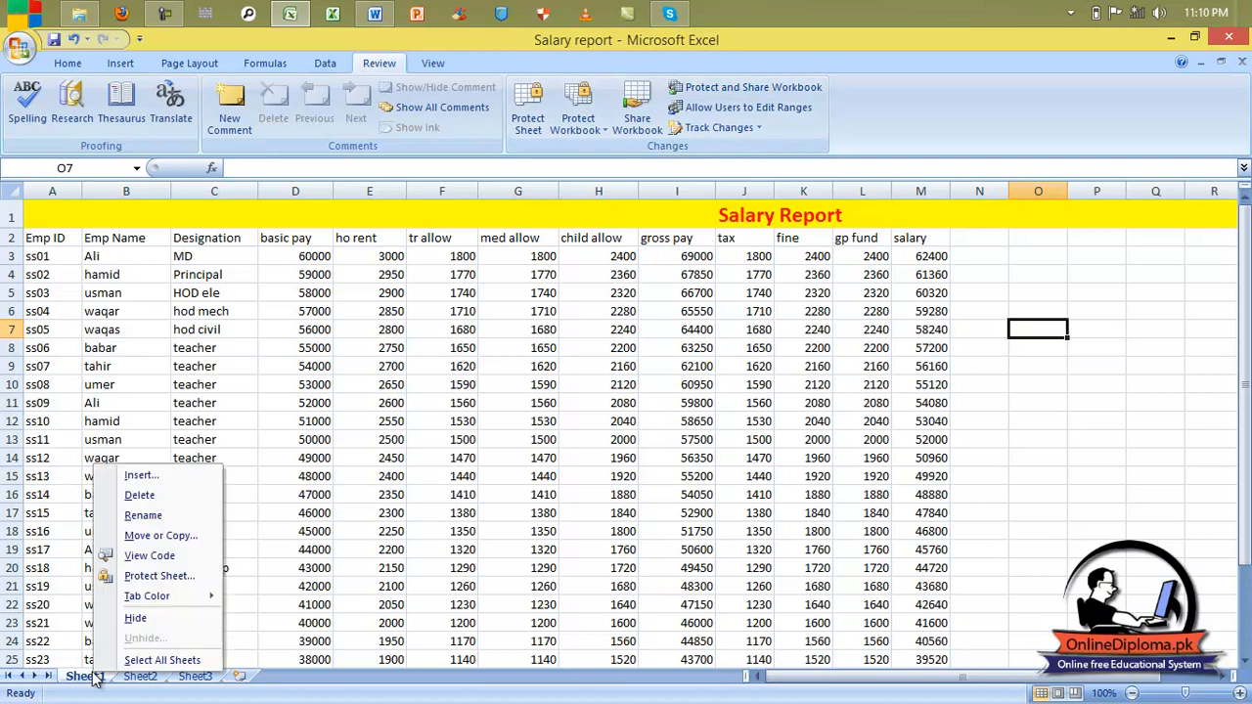
click(156, 578)
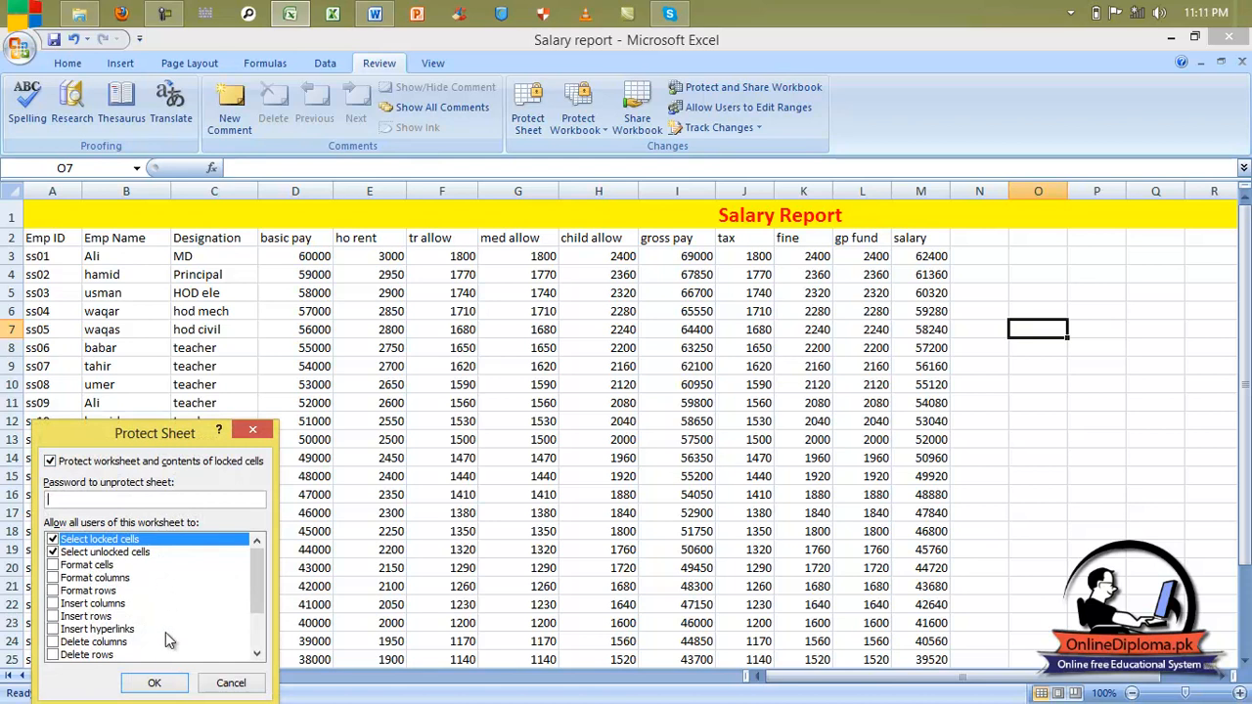
click(255, 432)
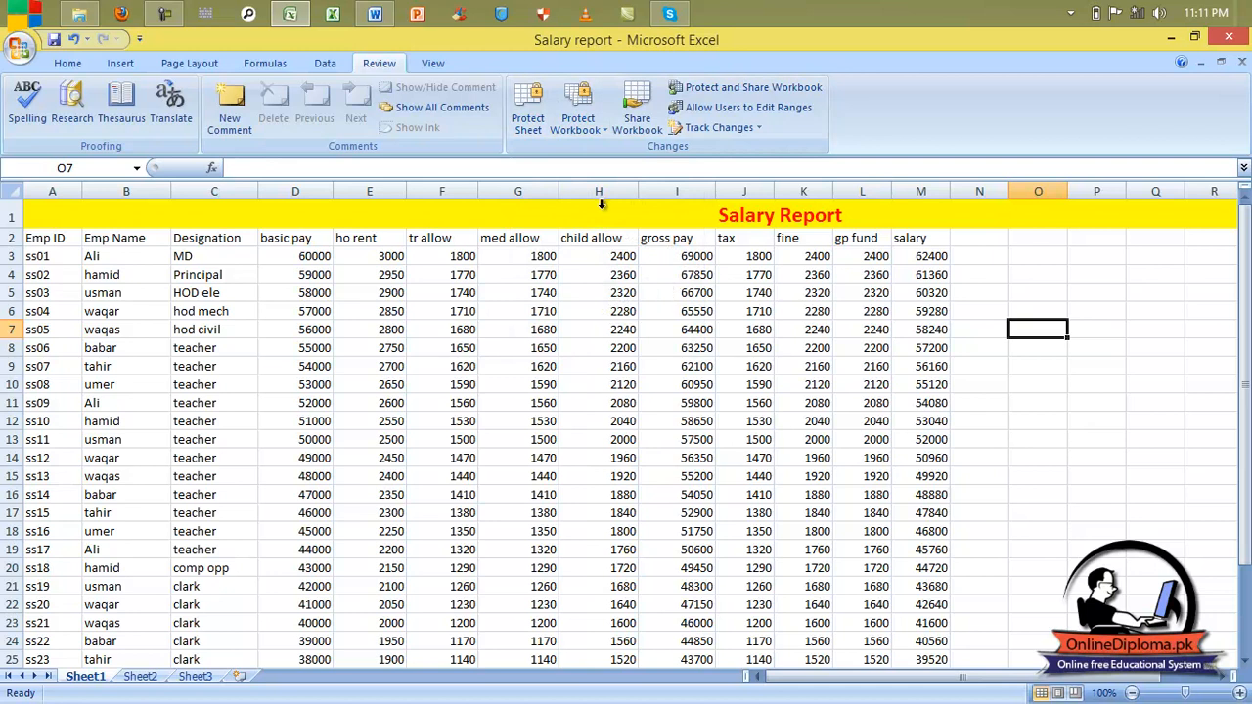
Step: In Protect Sheet, allow formatting cells, columns and rows, inserting, hyperlinks and deleting columns and rows
click(529, 107)
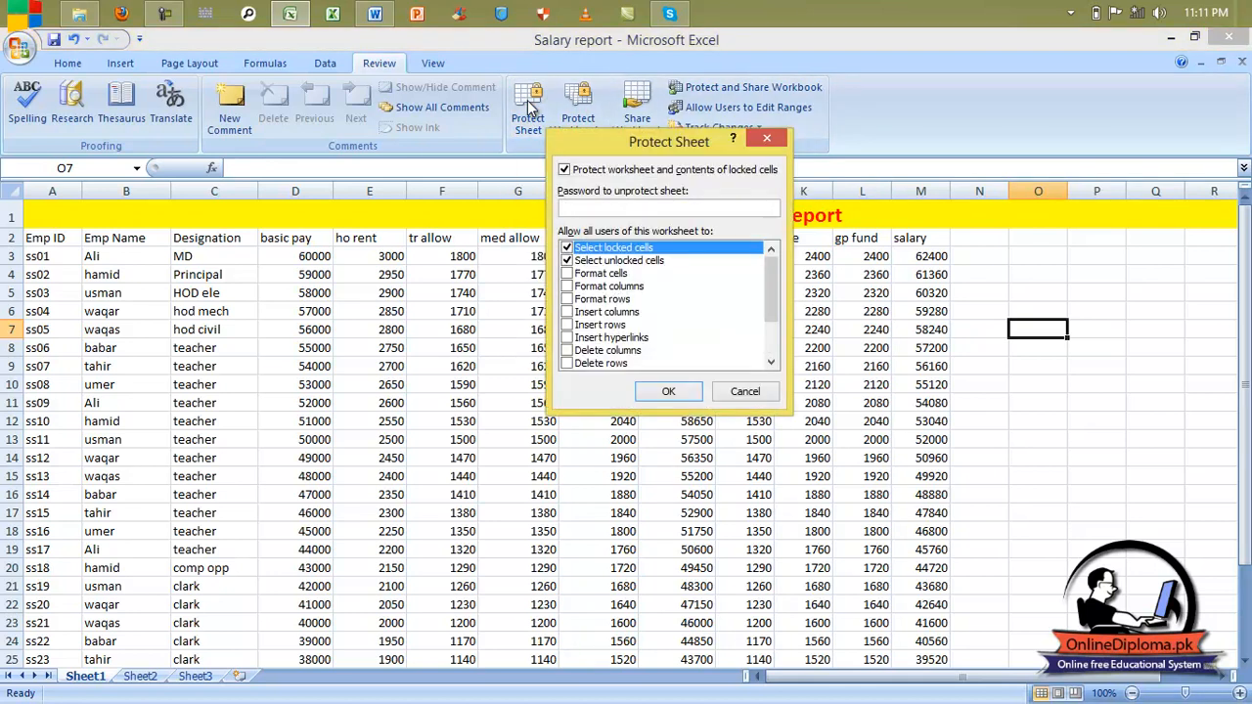
click(566, 273)
click(569, 286)
click(568, 299)
click(568, 311)
click(568, 323)
click(568, 336)
click(567, 349)
click(567, 363)
Step: Also allow sorting, AutoFilter, PivotTable reports, editing objects and editing scenarios
scroll(767, 298, down, 2)
click(567, 311)
click(568, 324)
click(567, 338)
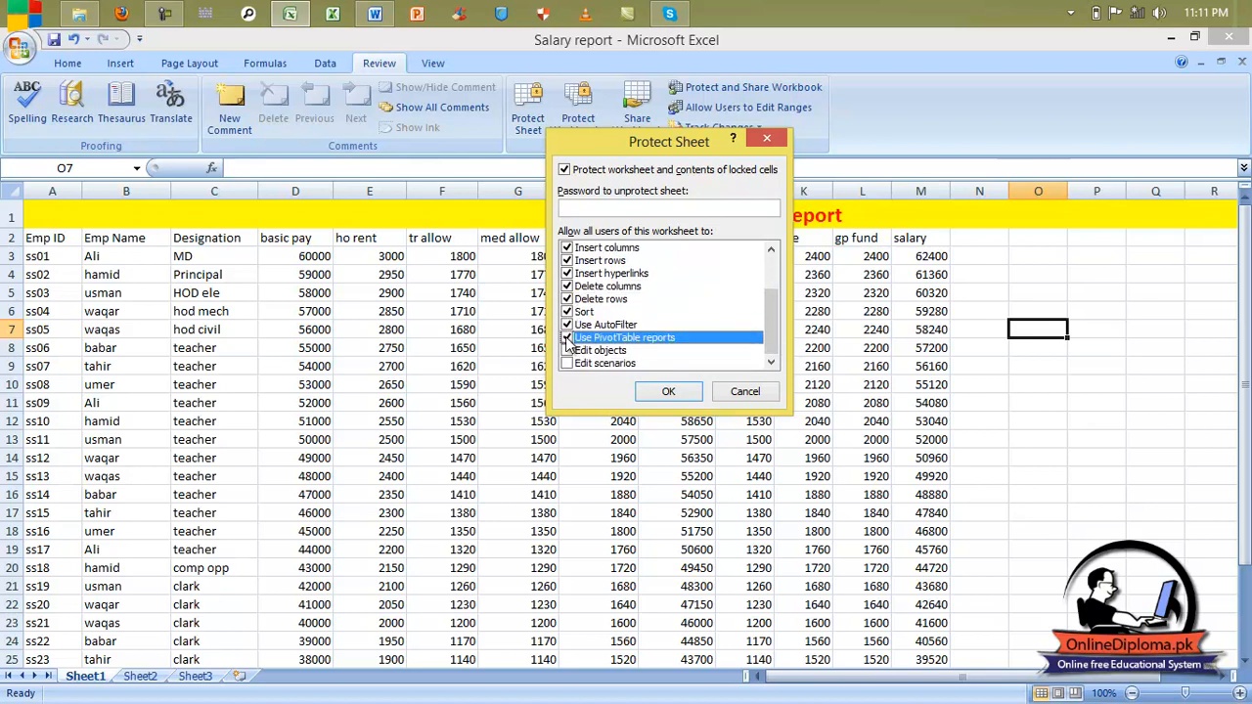
click(568, 351)
click(568, 363)
scroll(618, 263, up, 2)
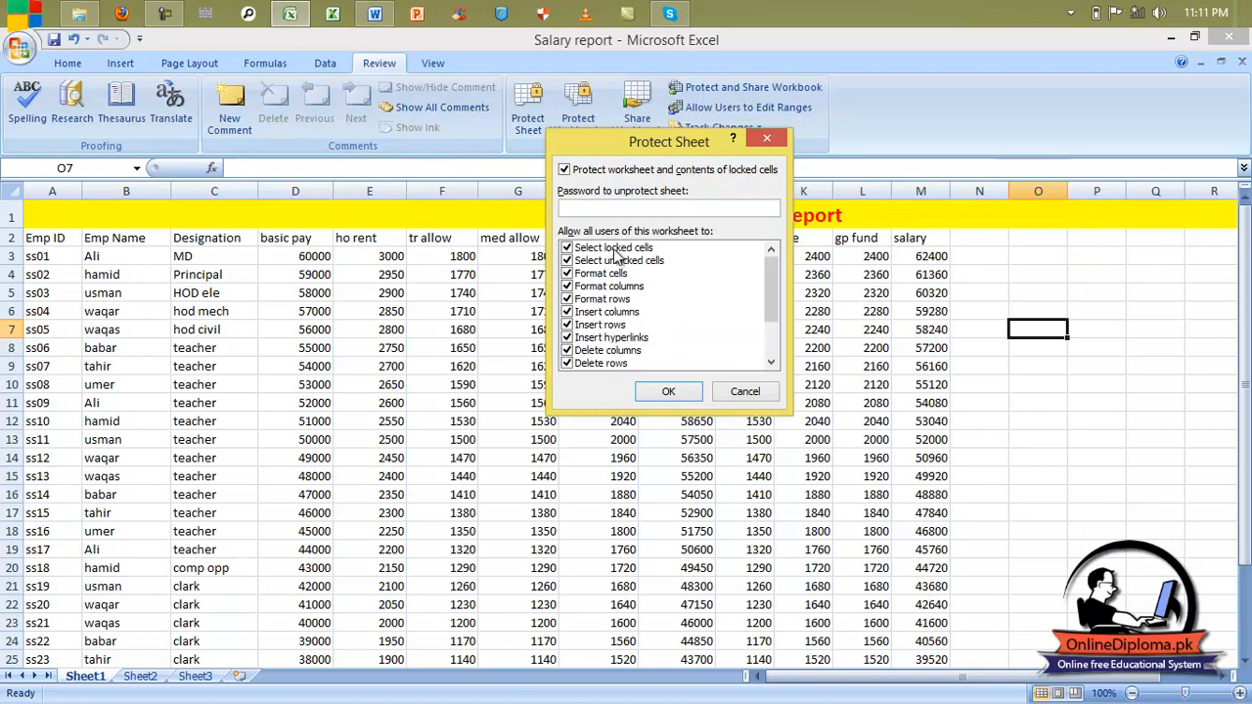
Step: Enter the sheet protection password and confirm it
click(603, 209)
text(123)
key(Return)
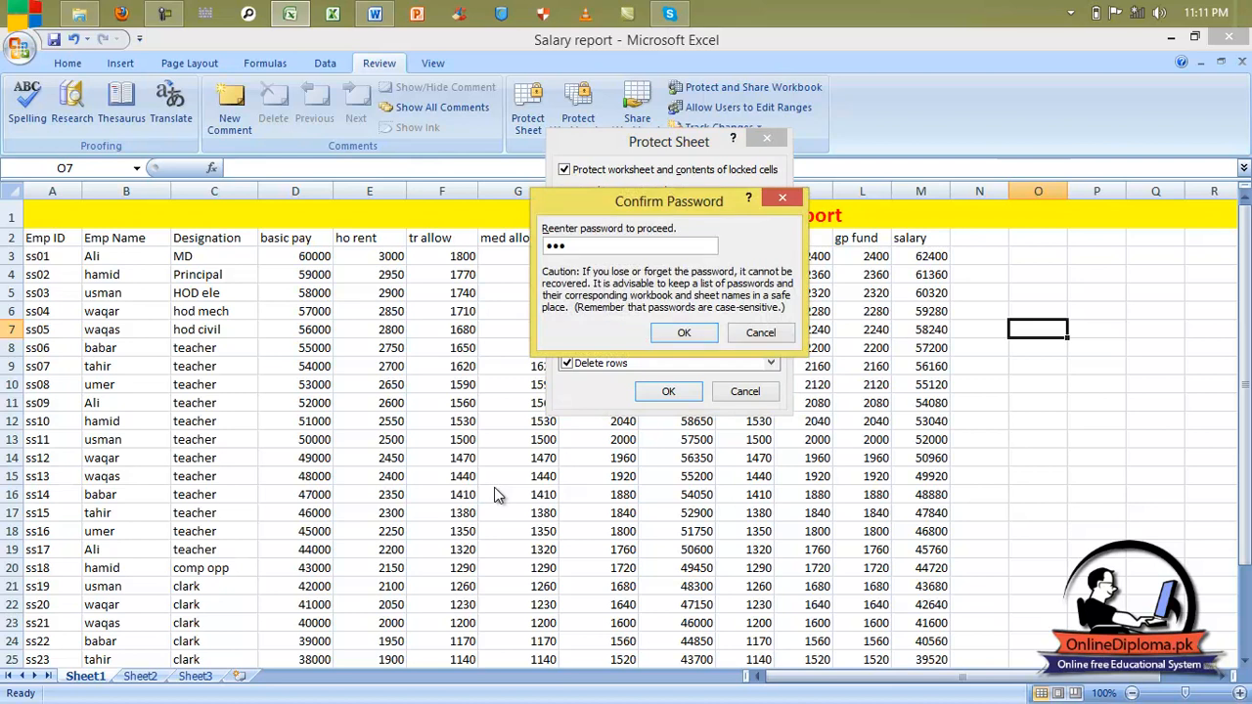
key(Return)
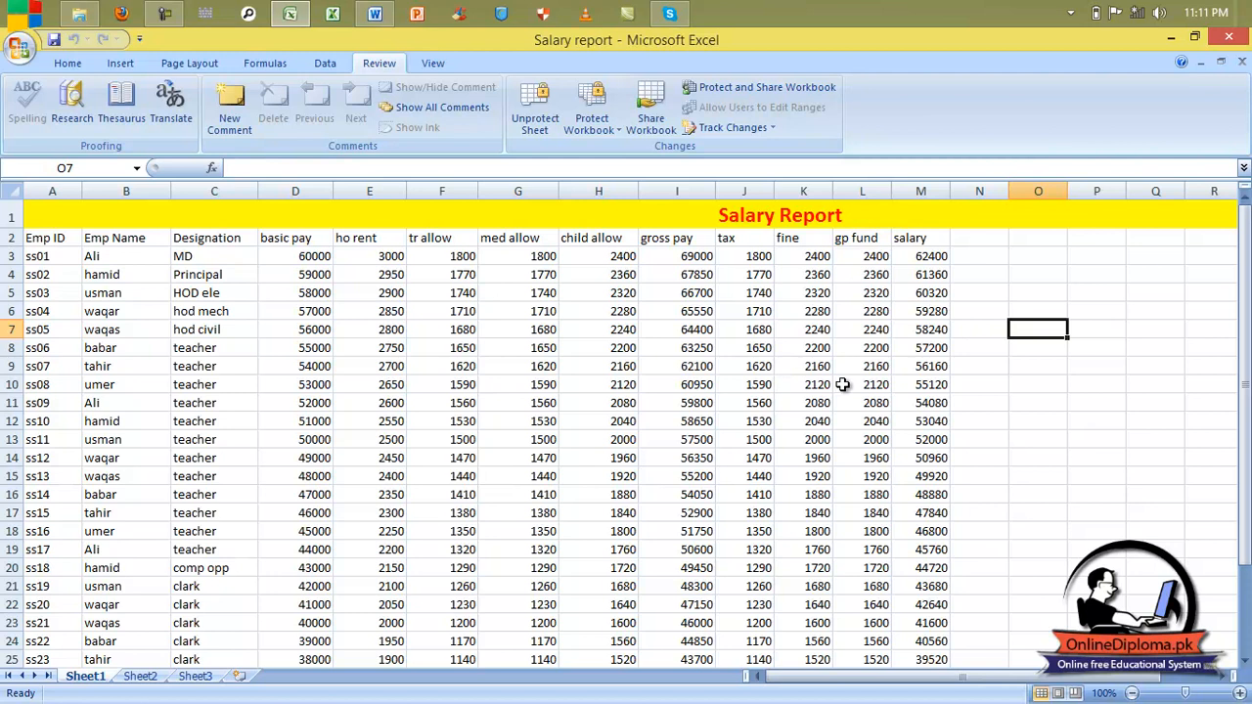
drag(44, 244, 932, 549)
key(Delete)
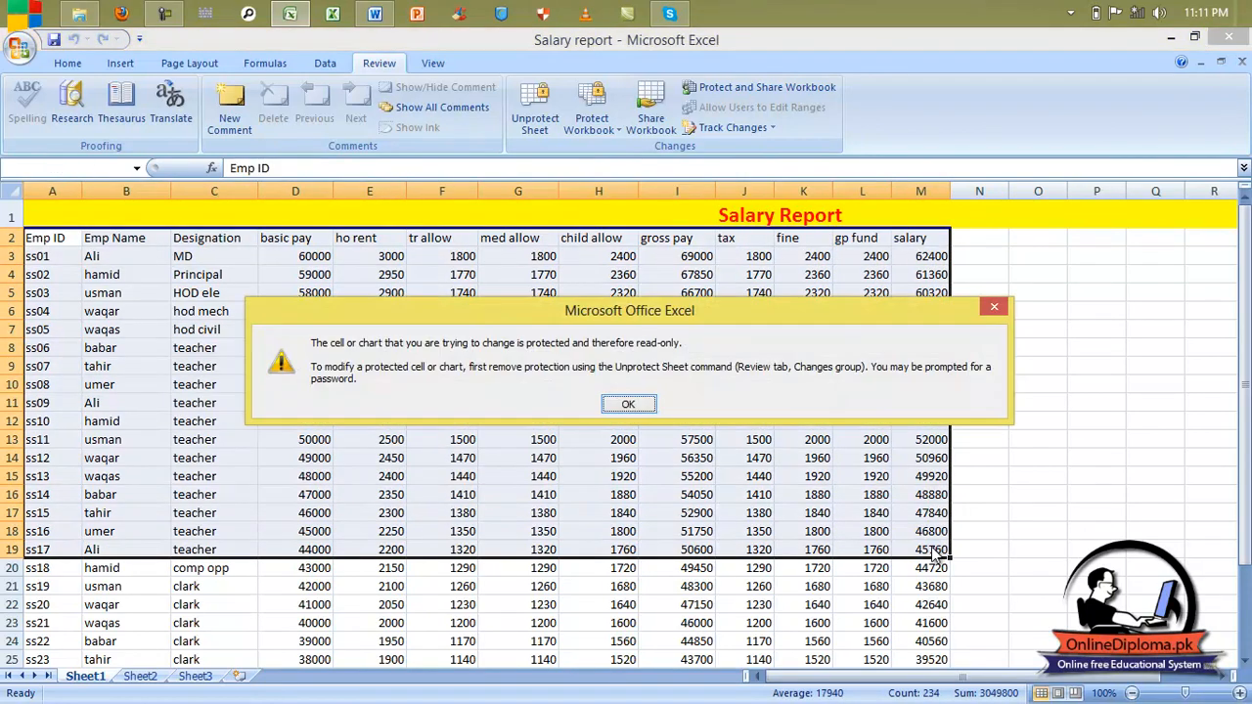
click(628, 405)
click(631, 404)
double_click(632, 405)
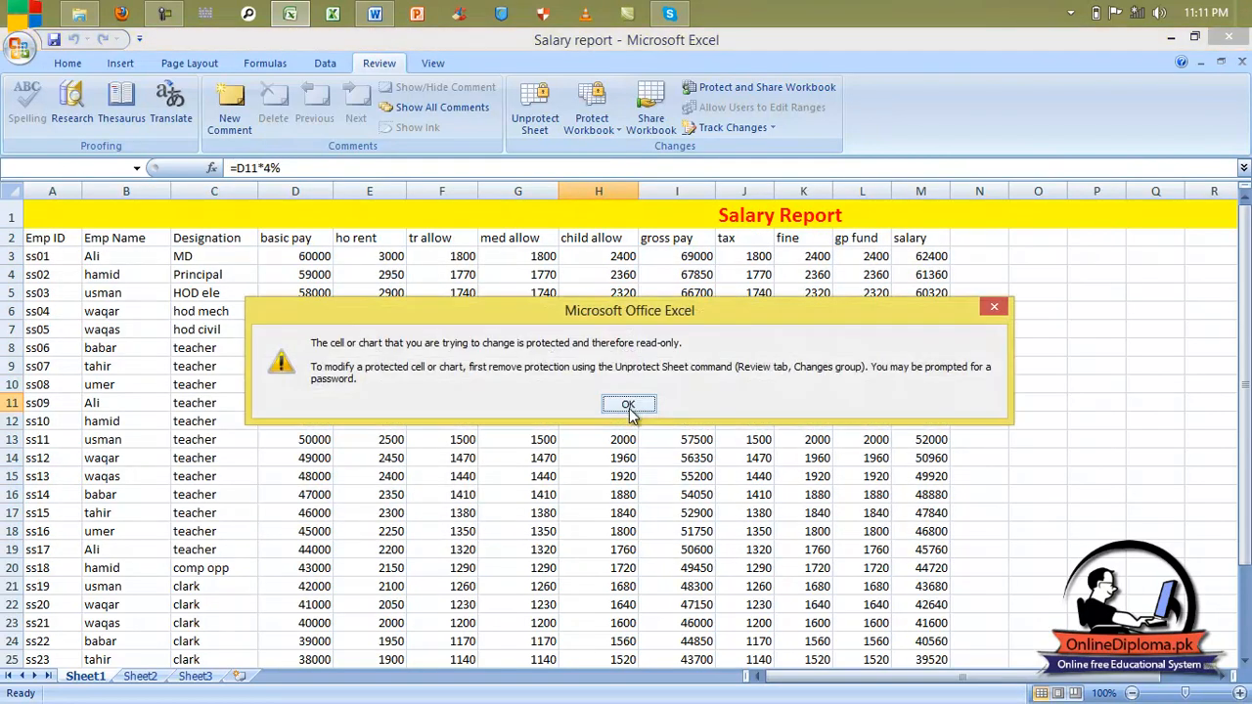
click(629, 402)
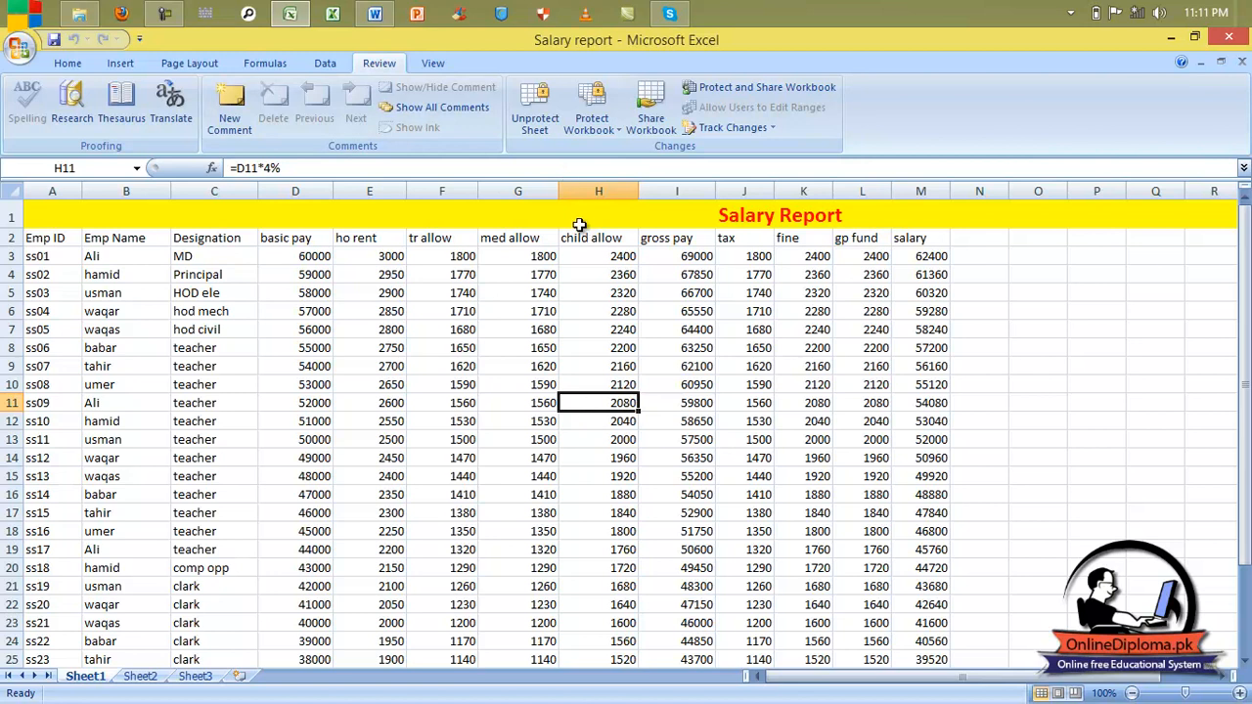
Step: Choose Unprotect Sheet on the Review tab and submit the password prompt
click(536, 108)
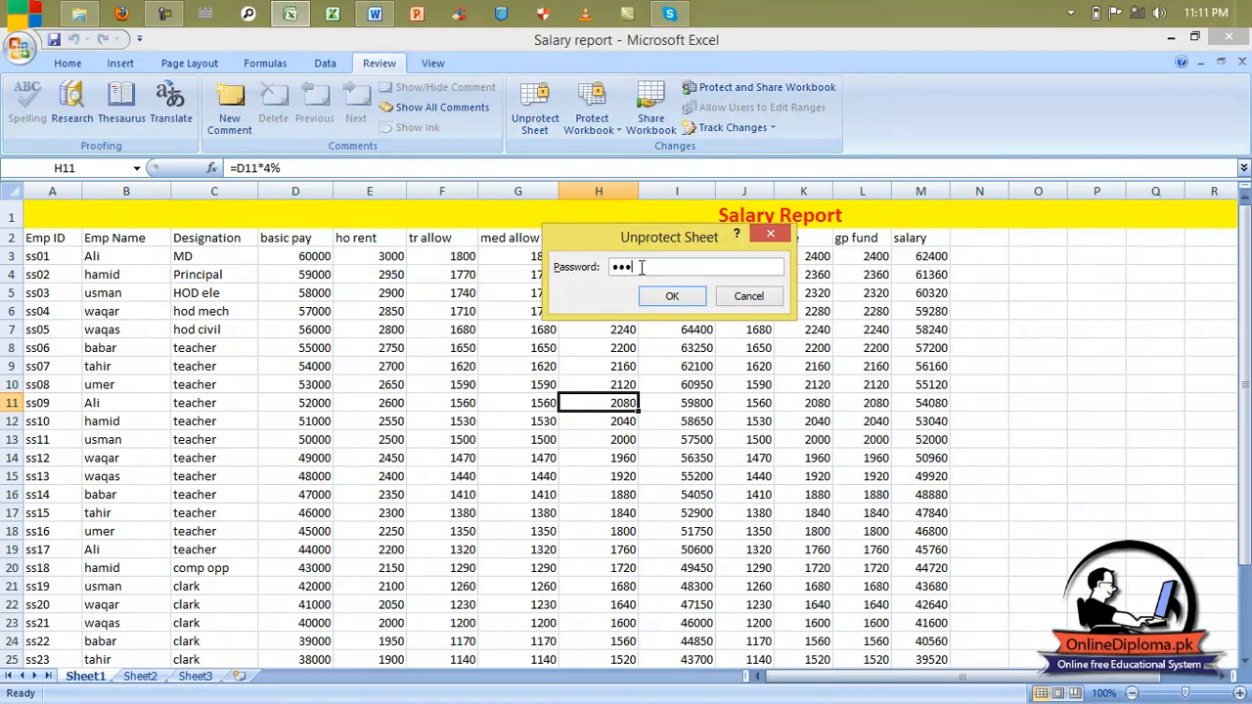
key(Return)
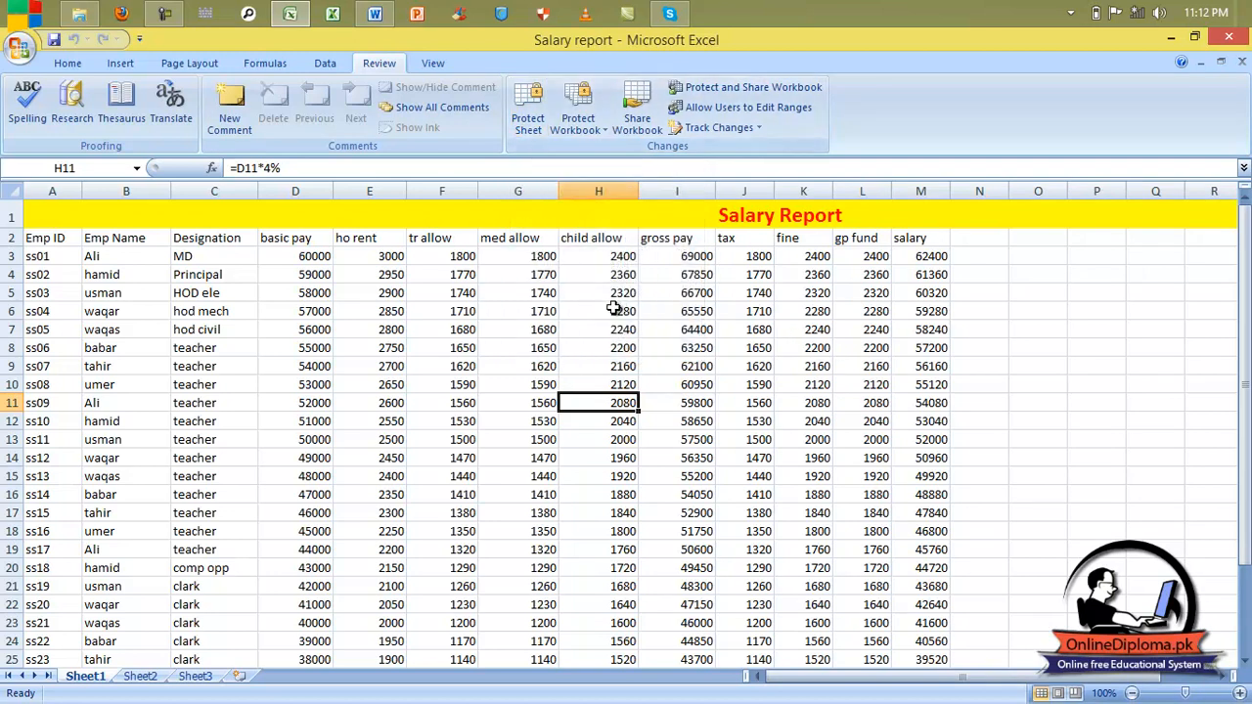
Step: Protect structure with Windows also ticked, then enter and confirm a workbook password
click(591, 124)
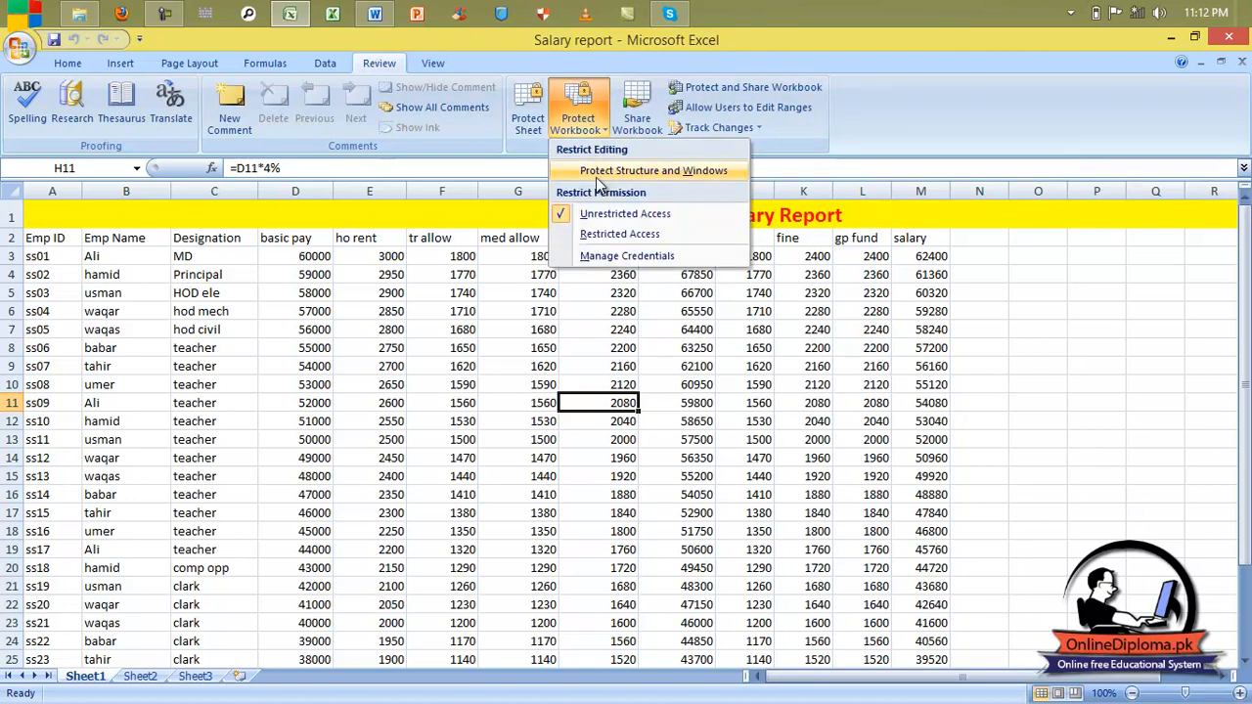
click(599, 172)
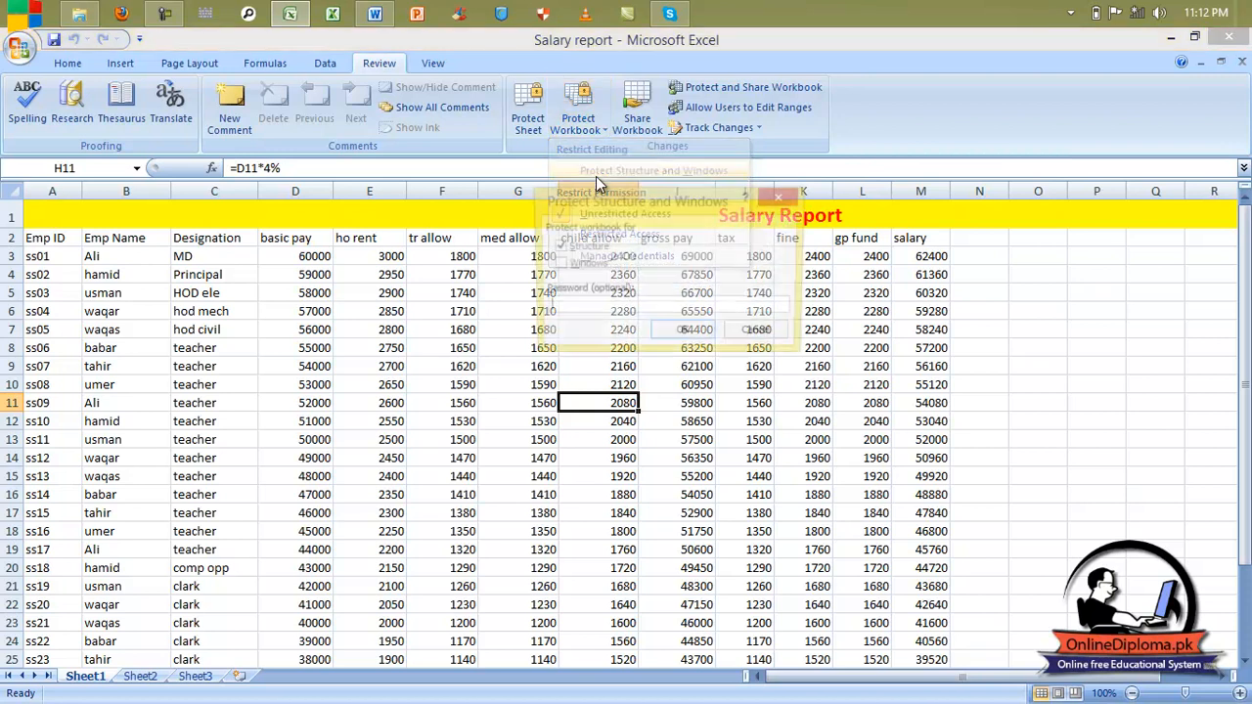
click(590, 264)
click(607, 305)
text(123)
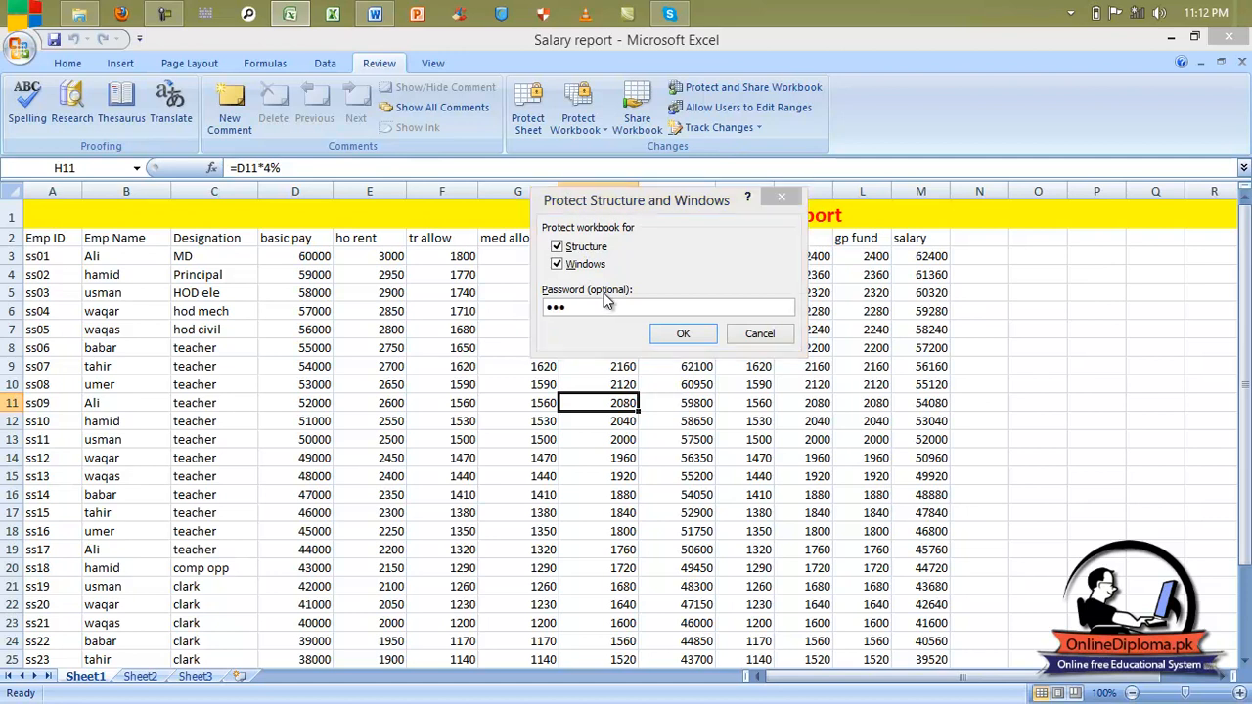
key(Return)
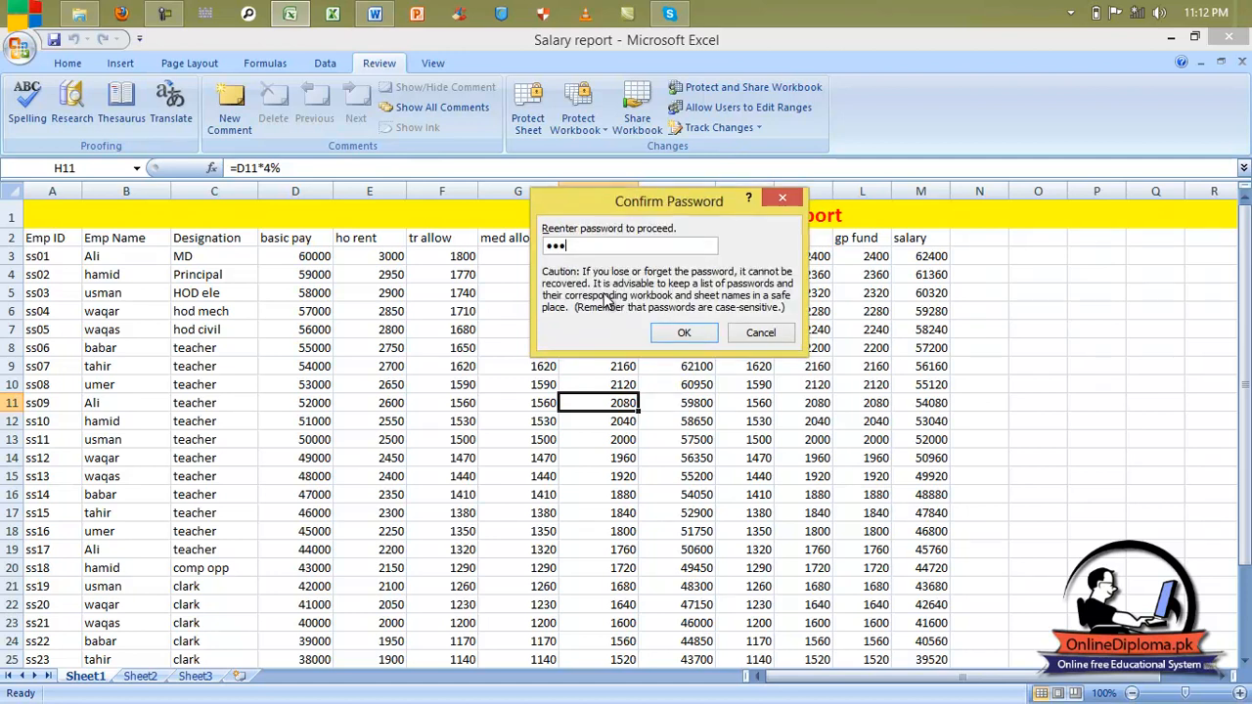
key(Return)
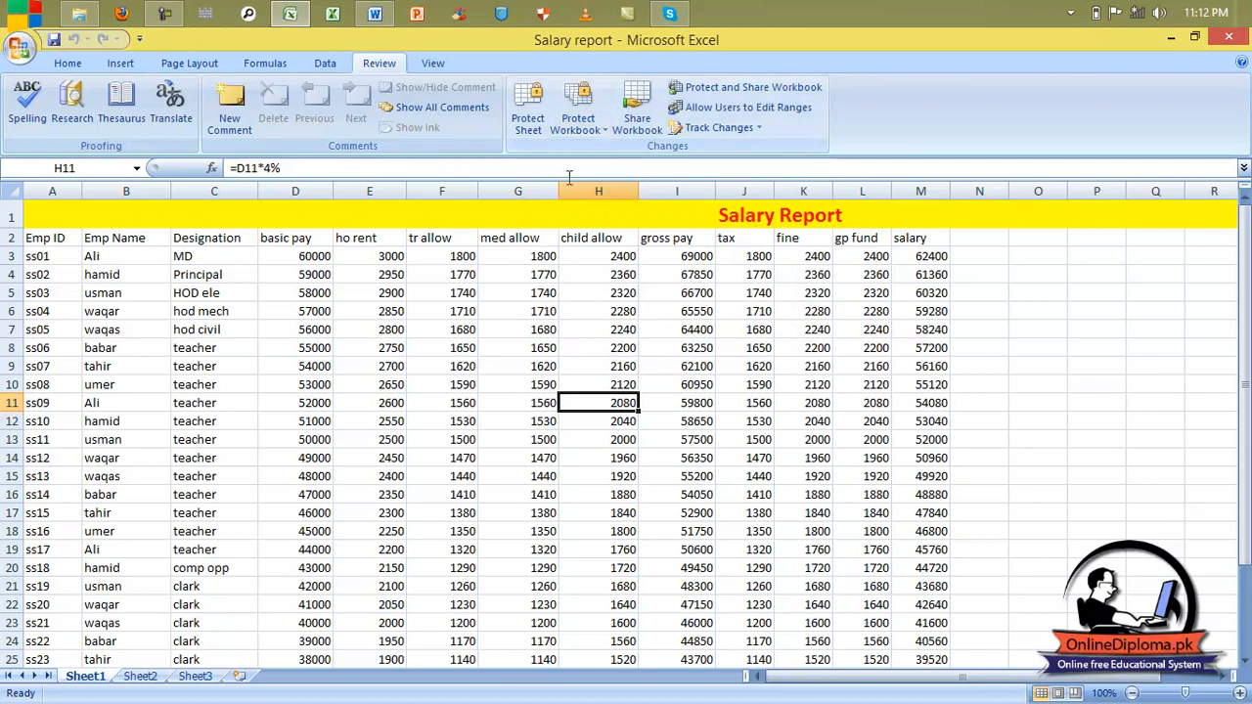
Step: Confirm insert, delete and rename are greyed out on the Sheet1 tab menu, then view Protect Workbook options
right_click(84, 677)
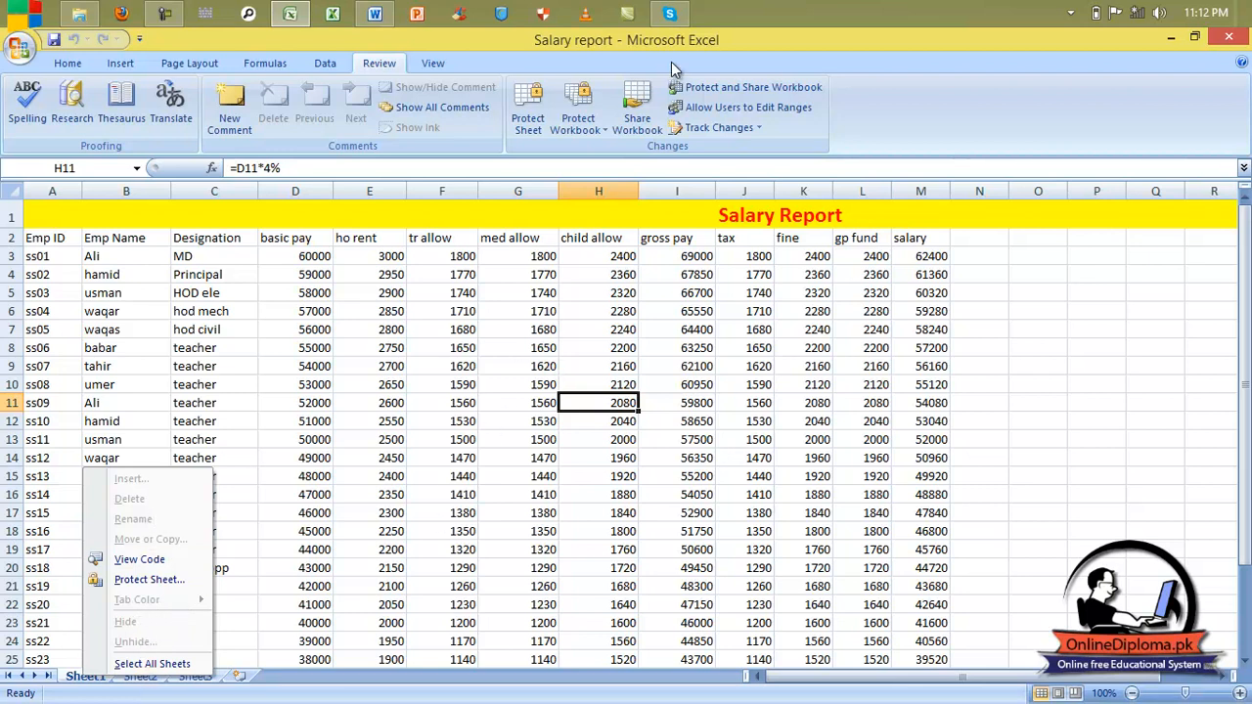
click(591, 118)
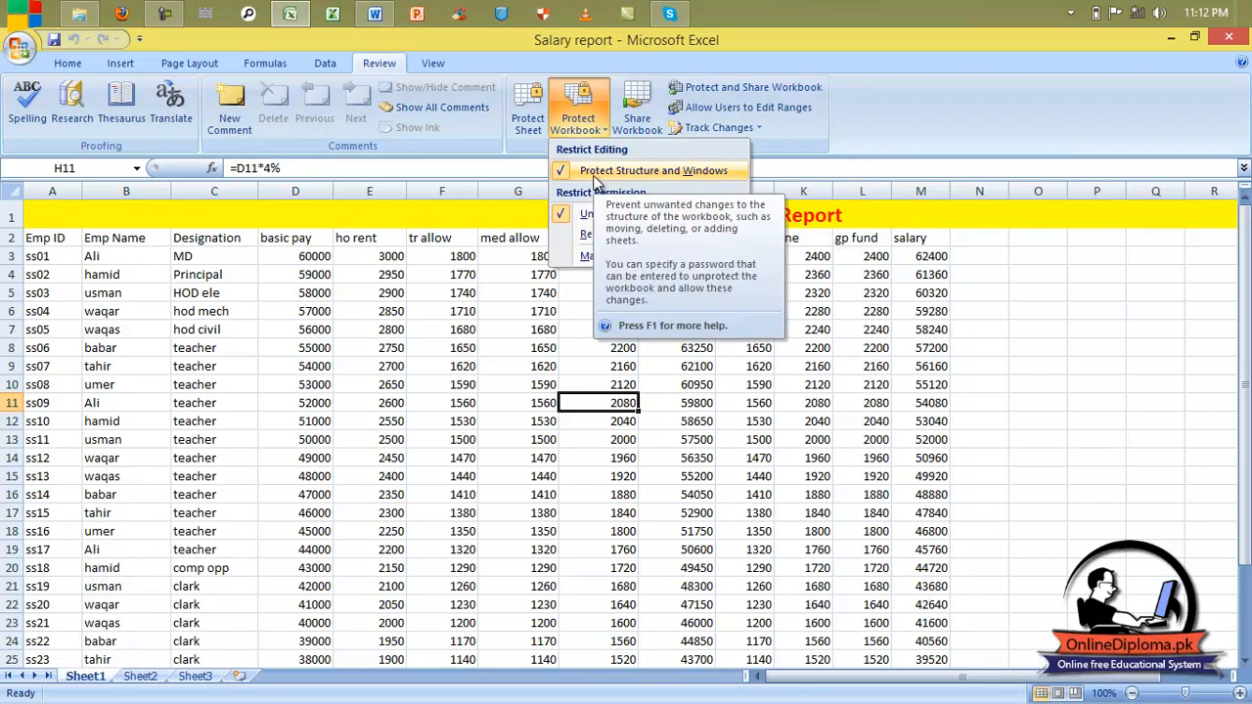
Step: Turn off structure and windows protection with the password and verify Sheet1 actions are available again
click(595, 174)
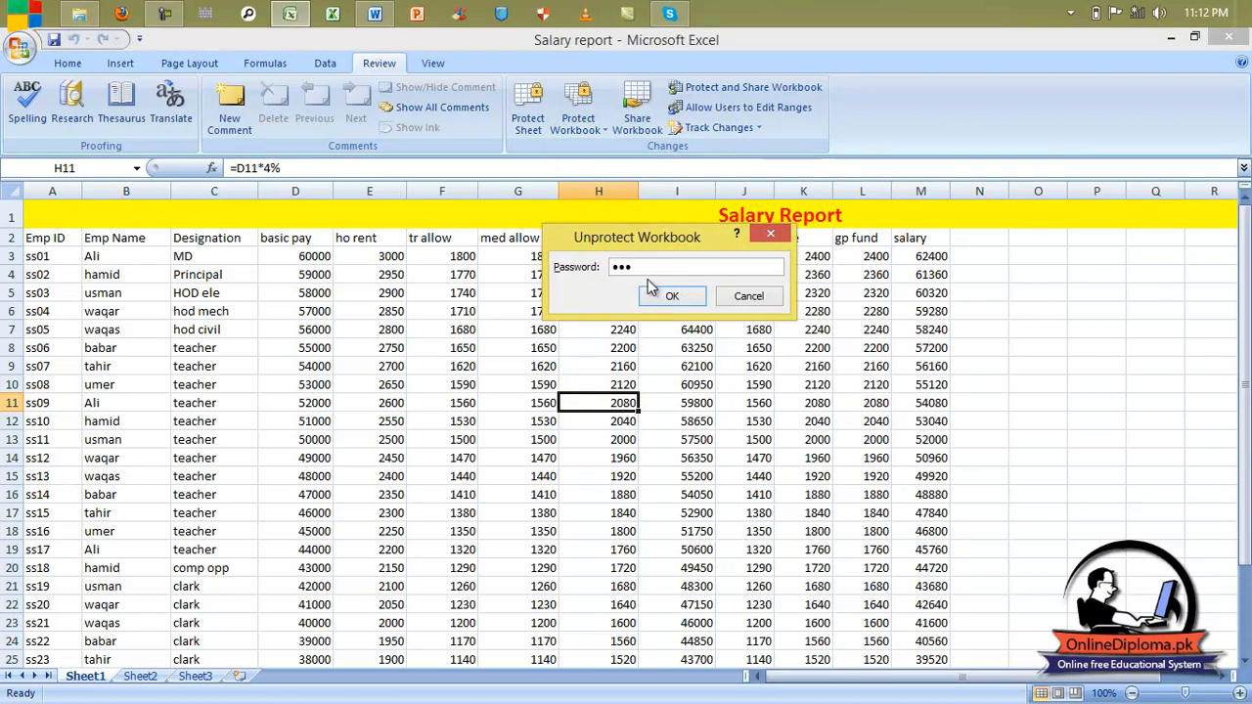
key(Return)
click(599, 115)
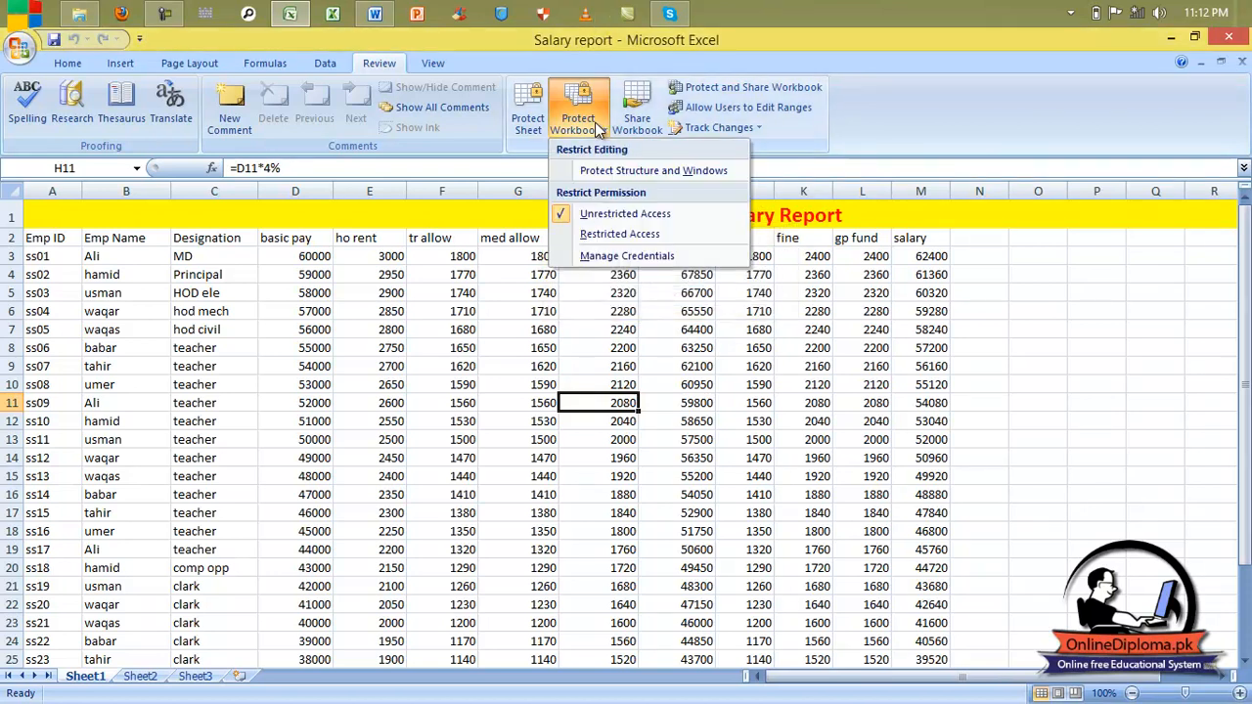
right_click(75, 677)
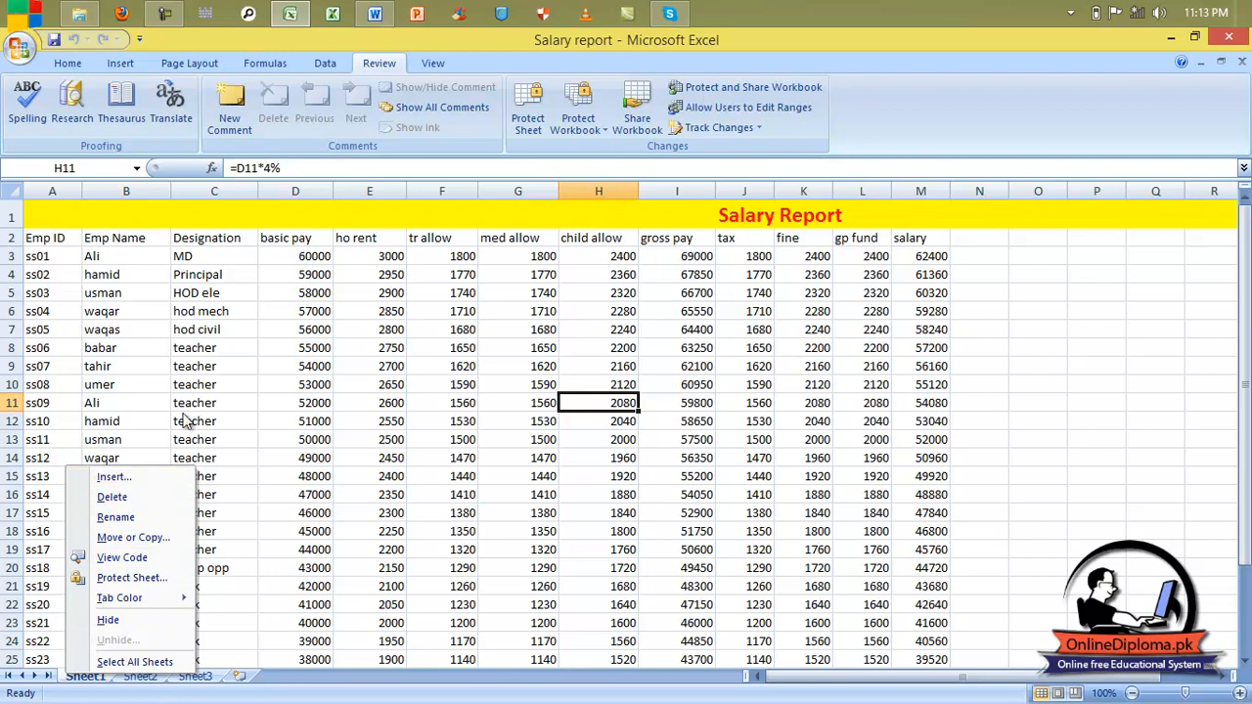
Step: Tick 'Allow changes by more than one user' in Share Workbook and save the workbook as shared
click(639, 119)
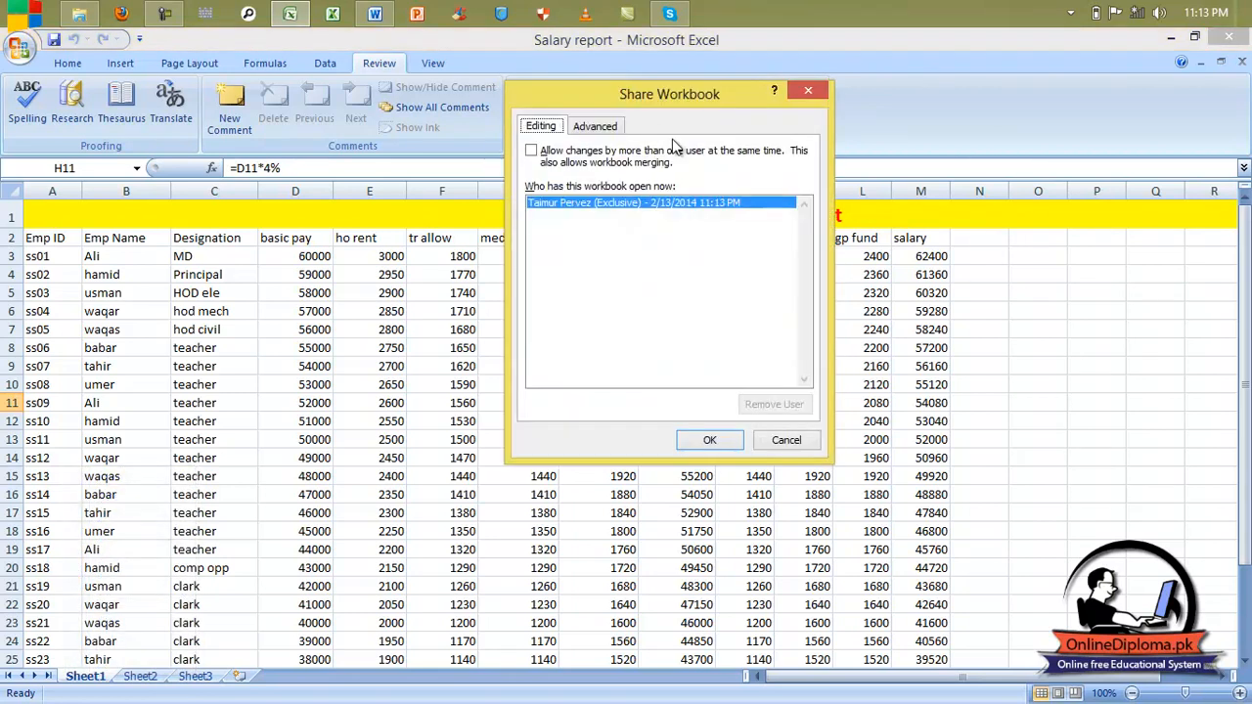
click(531, 152)
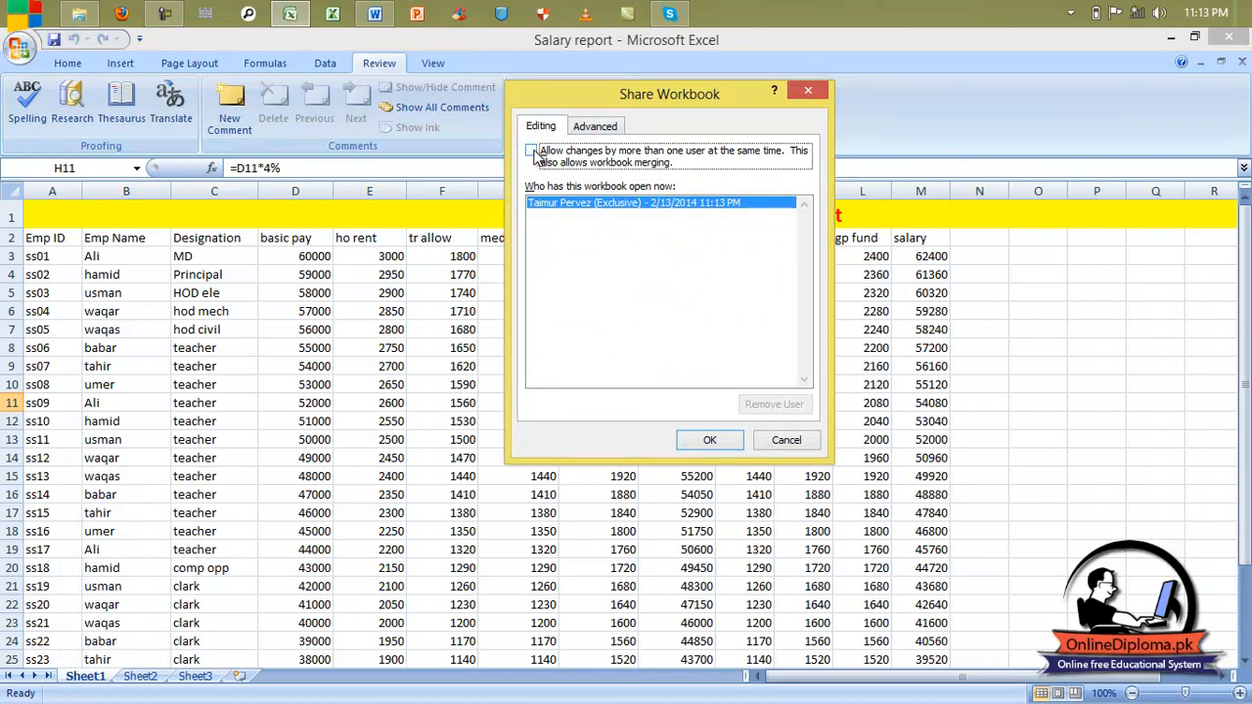
click(726, 439)
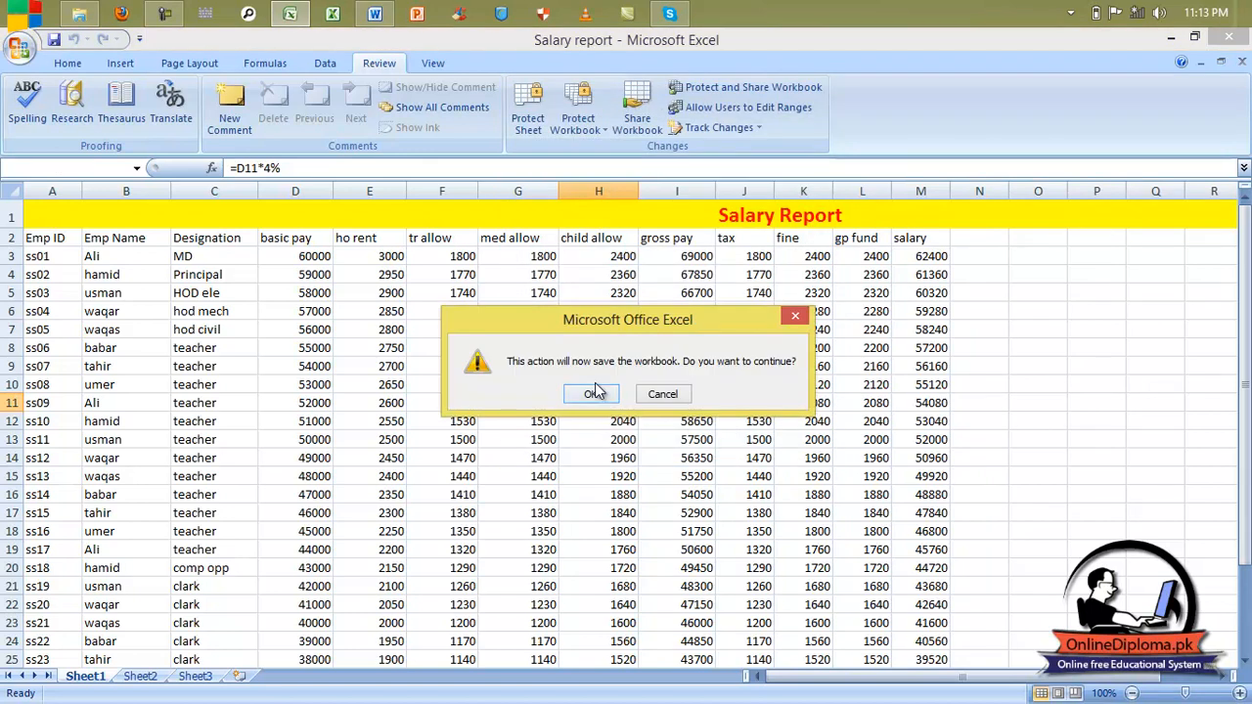
click(595, 392)
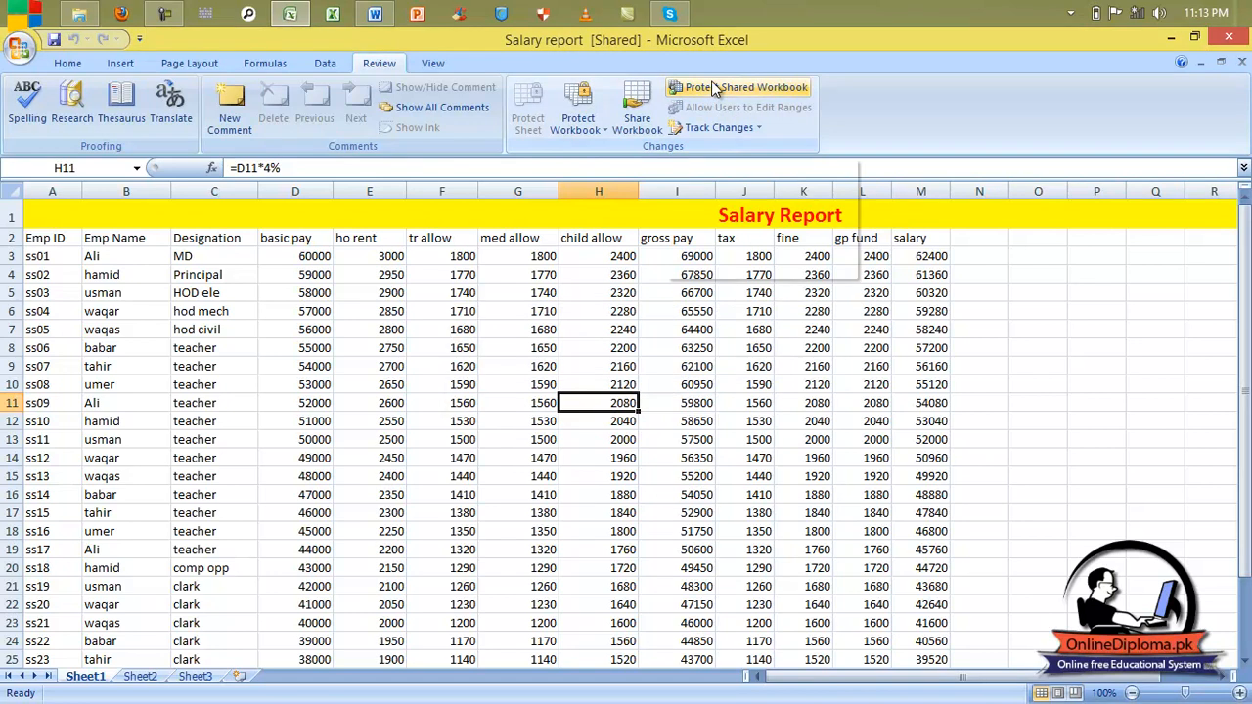
Step: Check Sheet1's disabled actions, then untick multi-user editing and confirm removing shared use
right_click(76, 679)
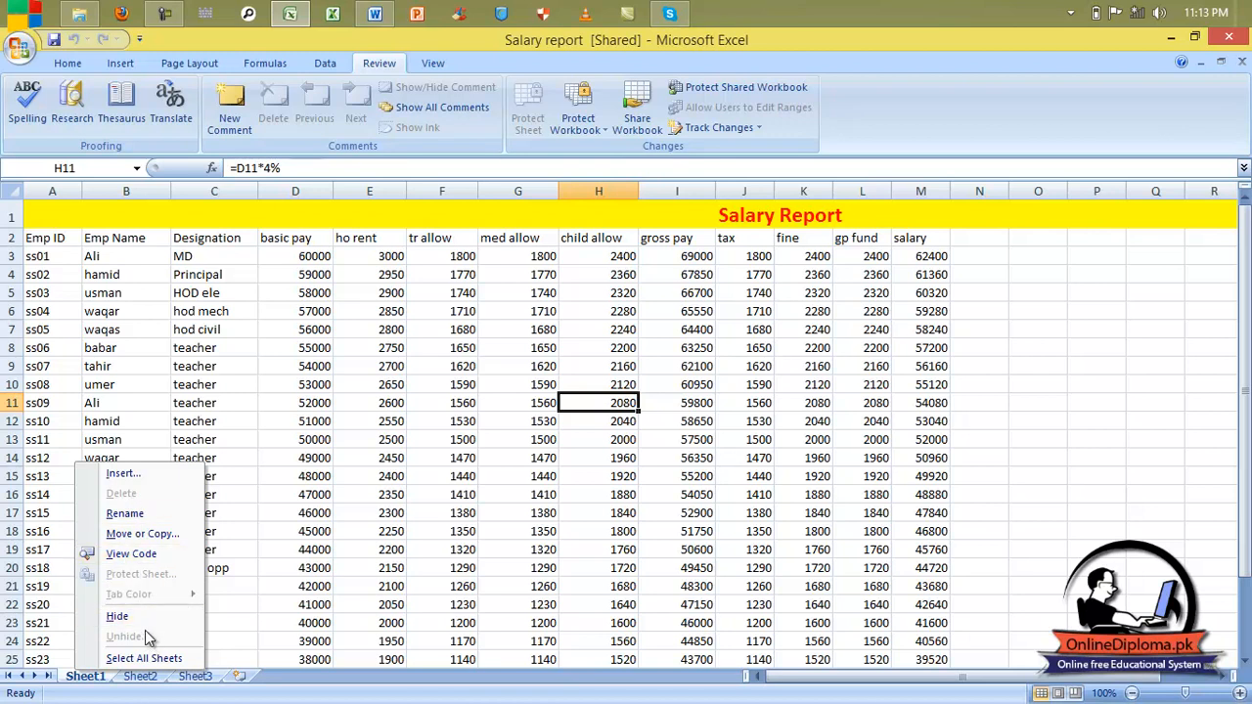
click(637, 108)
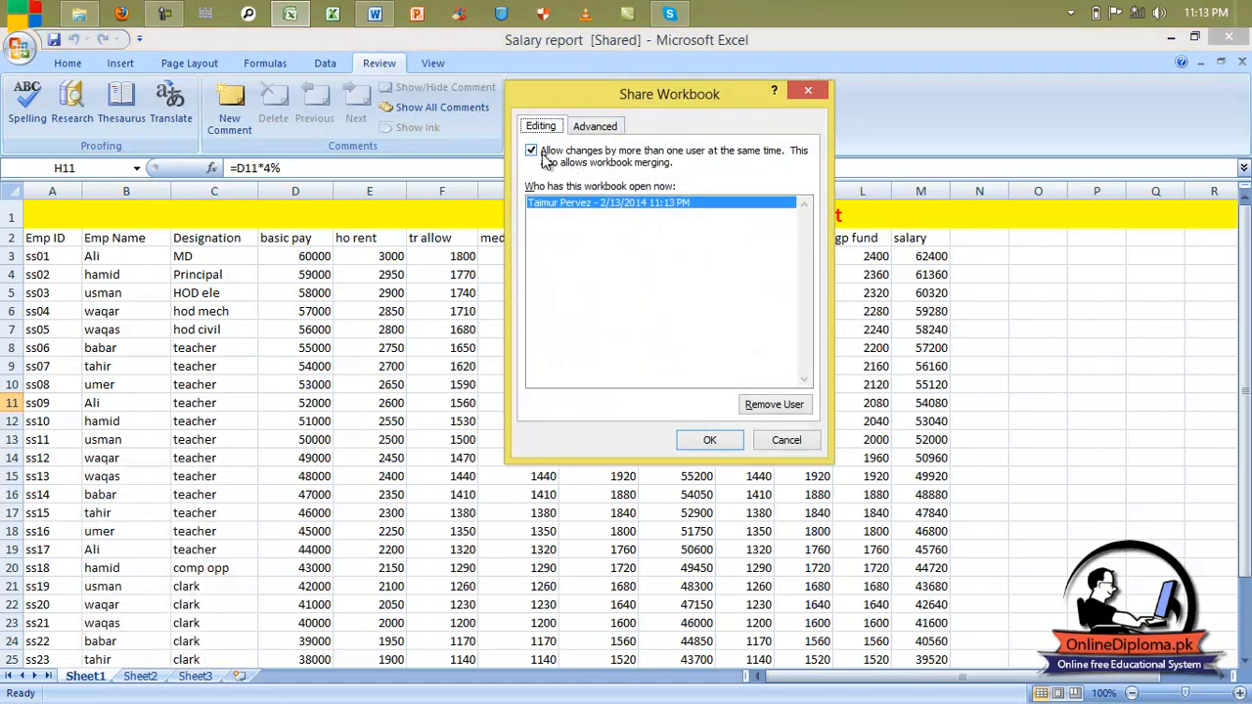
click(534, 154)
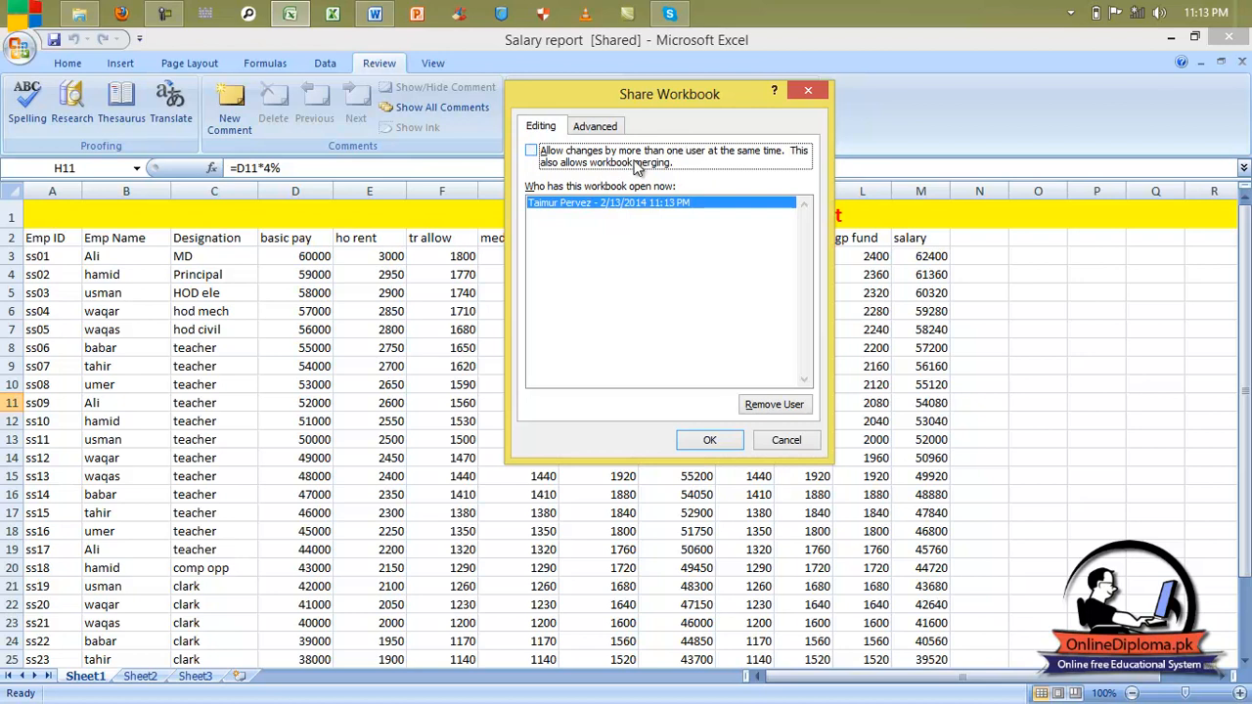
click(732, 439)
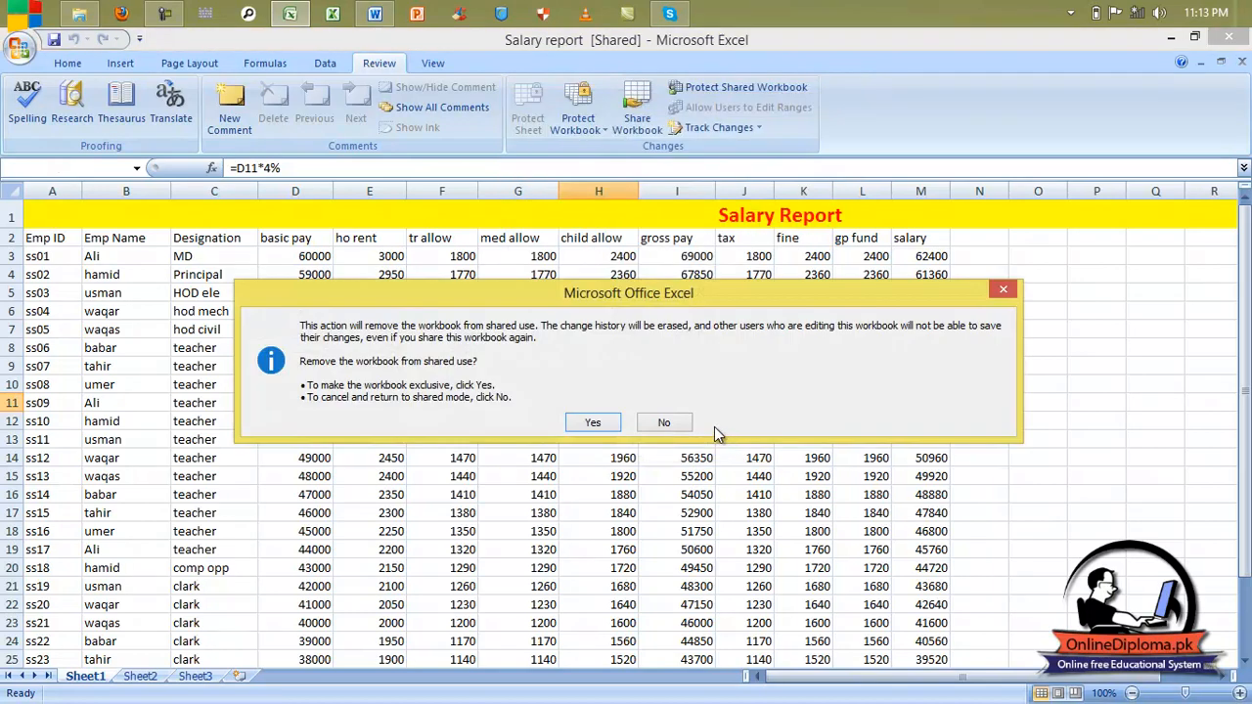
click(616, 427)
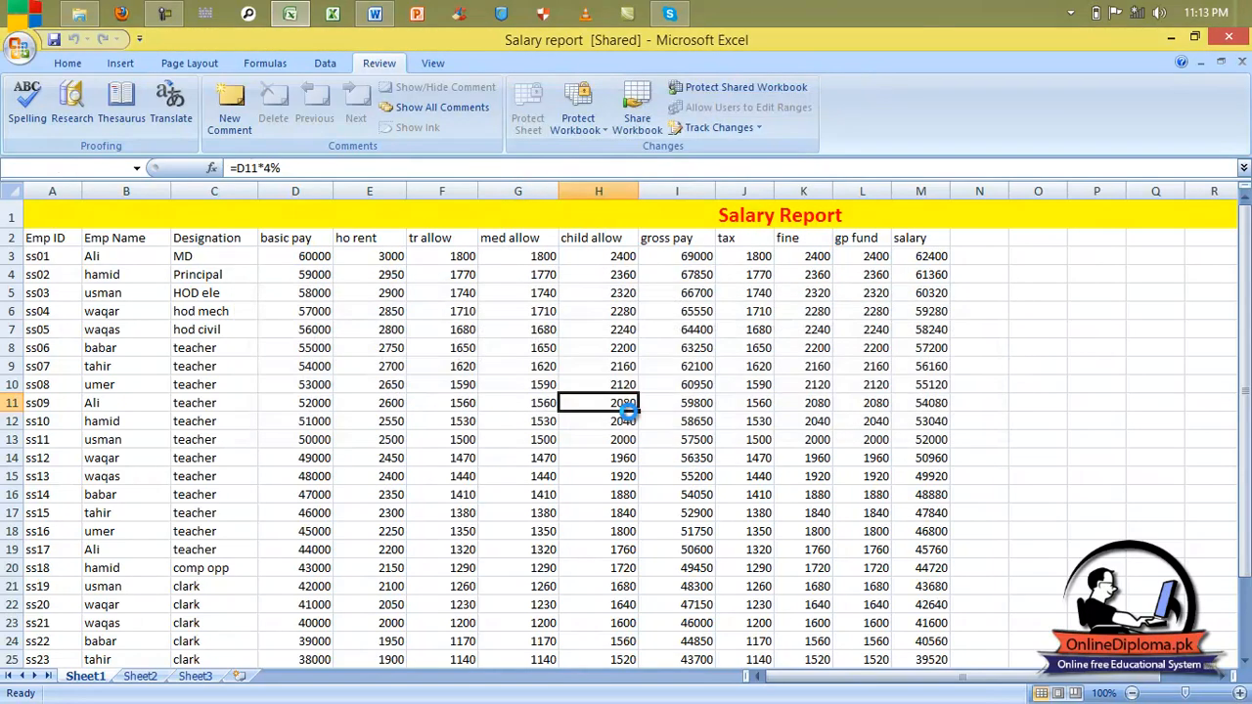
Step: Turn on 'Sharing with track changes' in Protect Shared Workbook and set and confirm its password
right_click(103, 677)
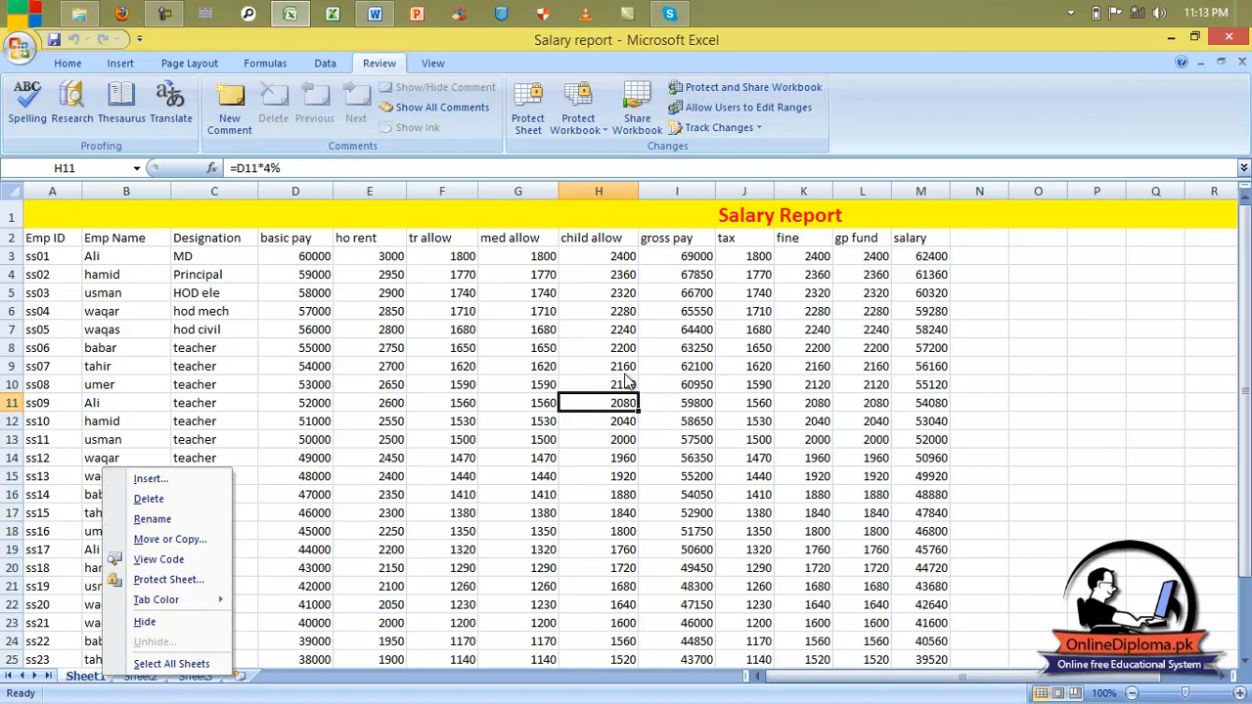
click(785, 219)
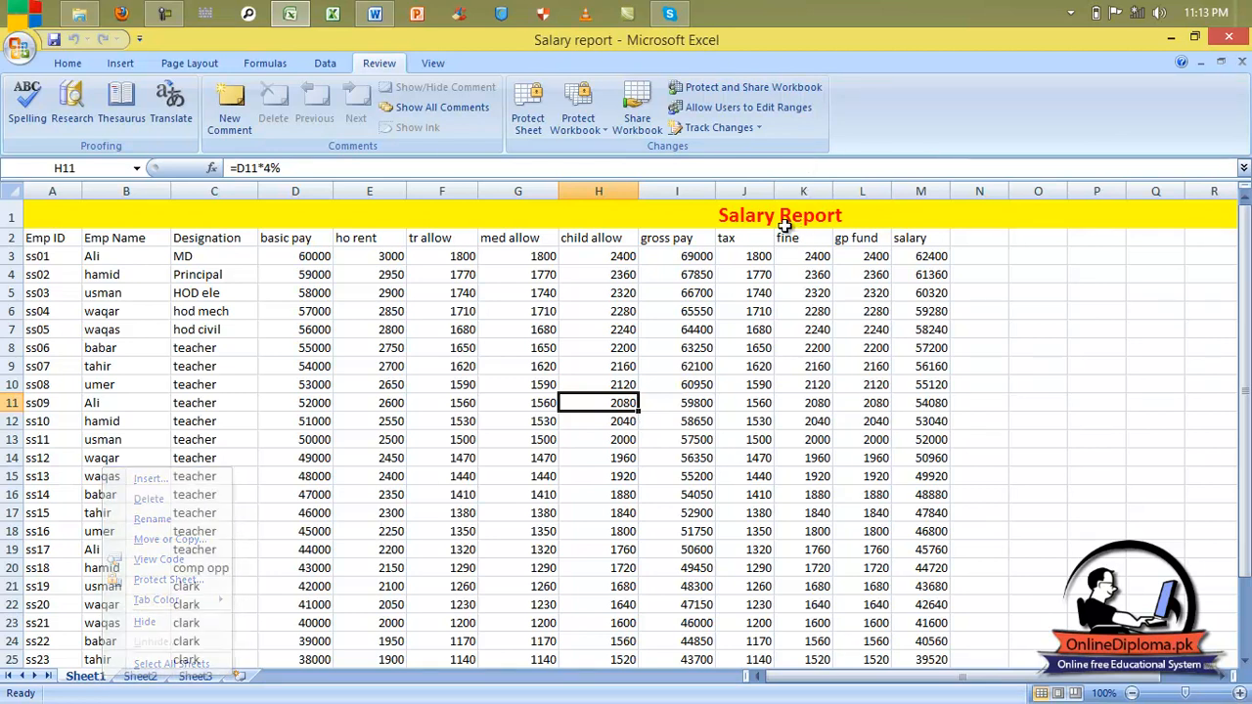
click(724, 90)
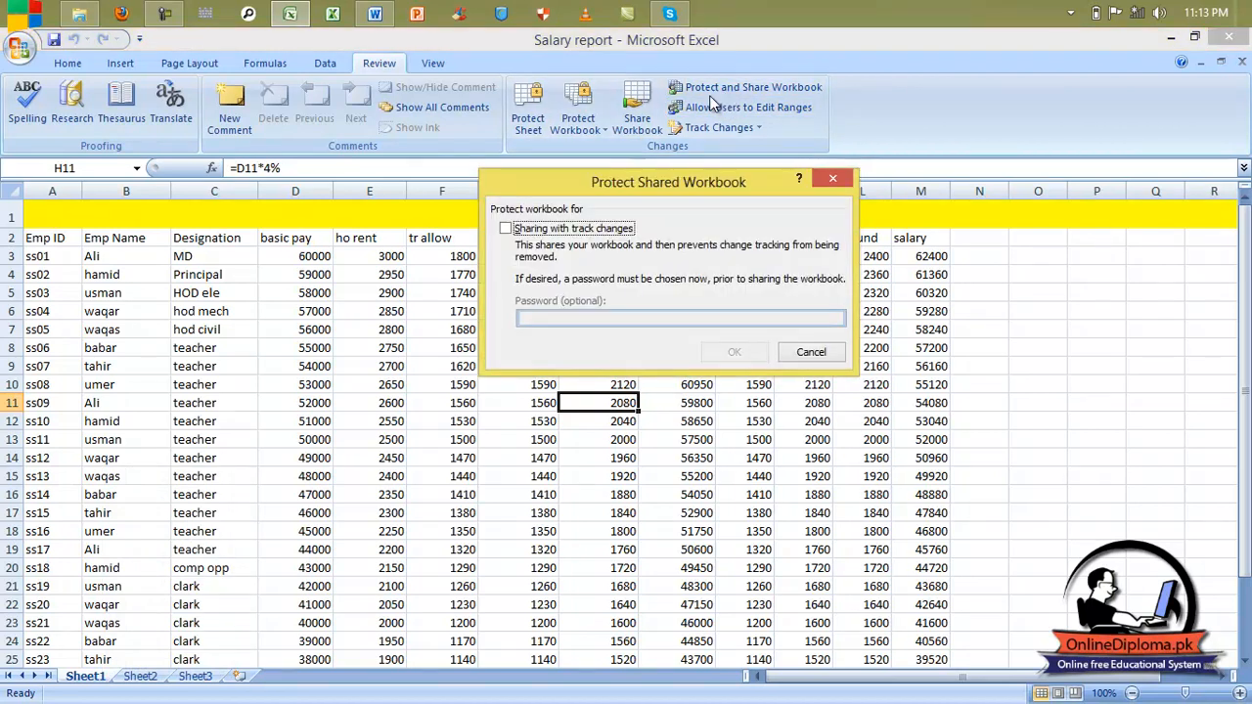
click(570, 238)
click(586, 321)
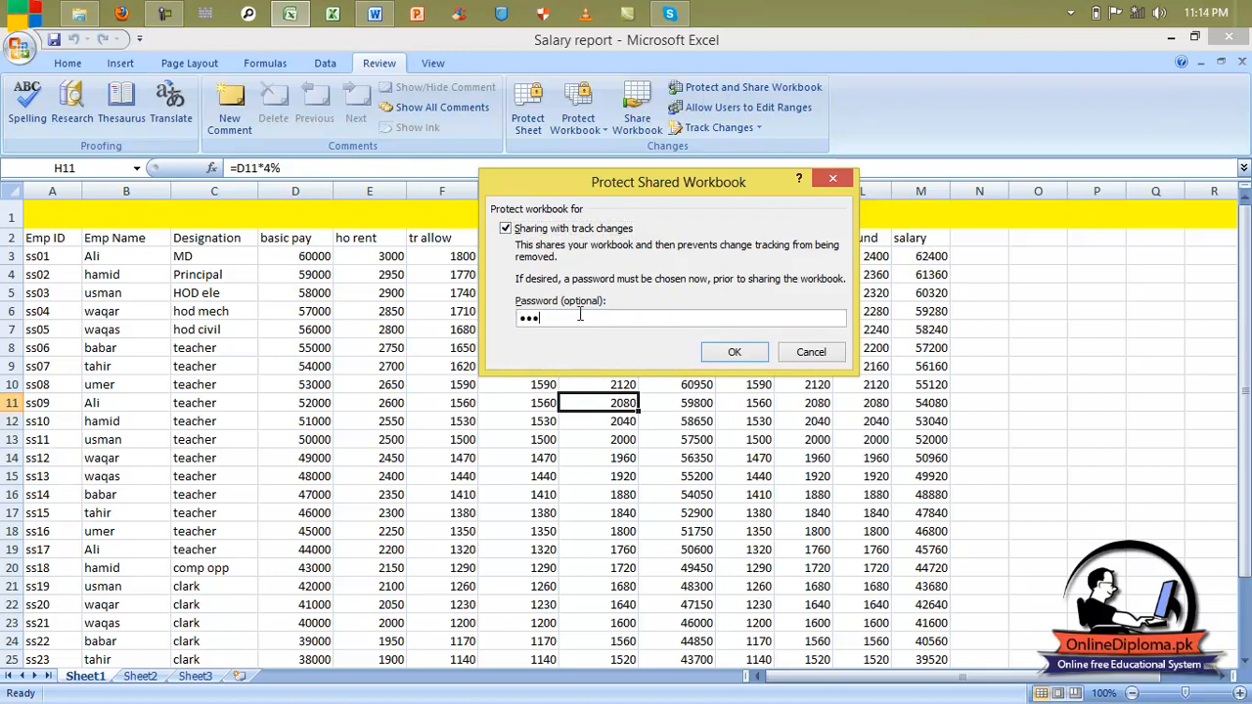
text(123)
key(Return)
text(123)
key(Return)
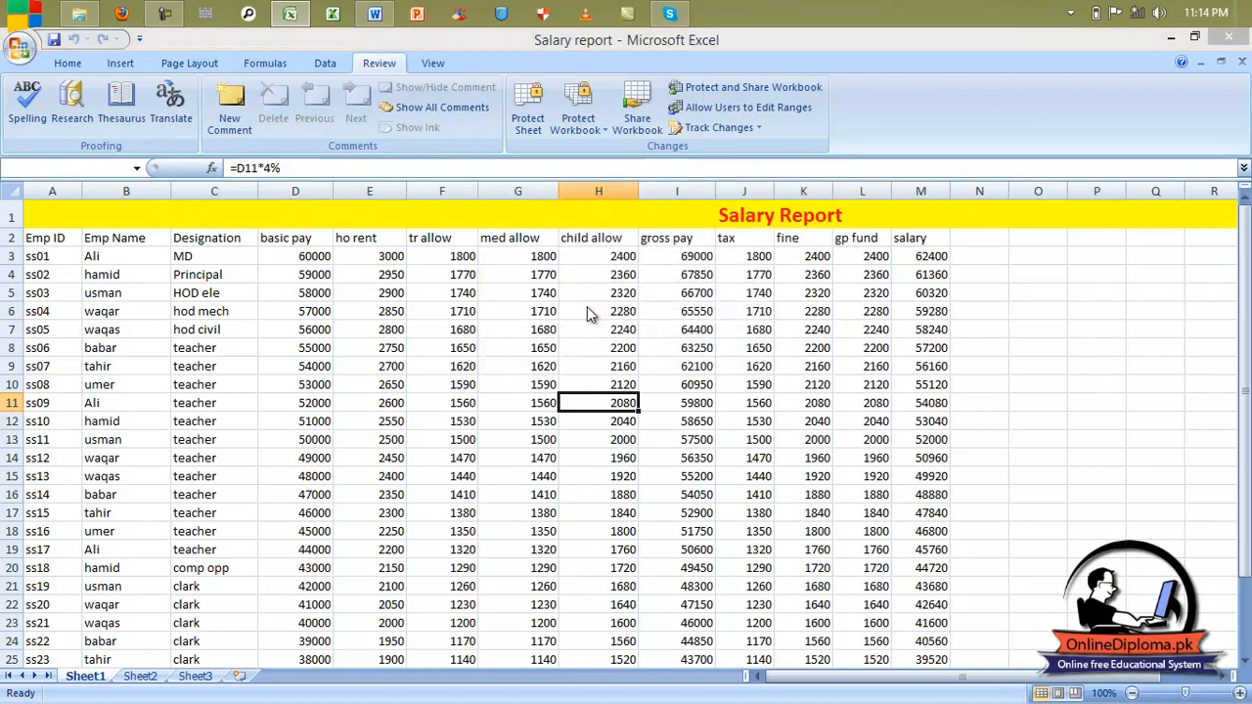
Step: Save the protected shared workbook, then unprotect it with the password and remove shared use
click(591, 395)
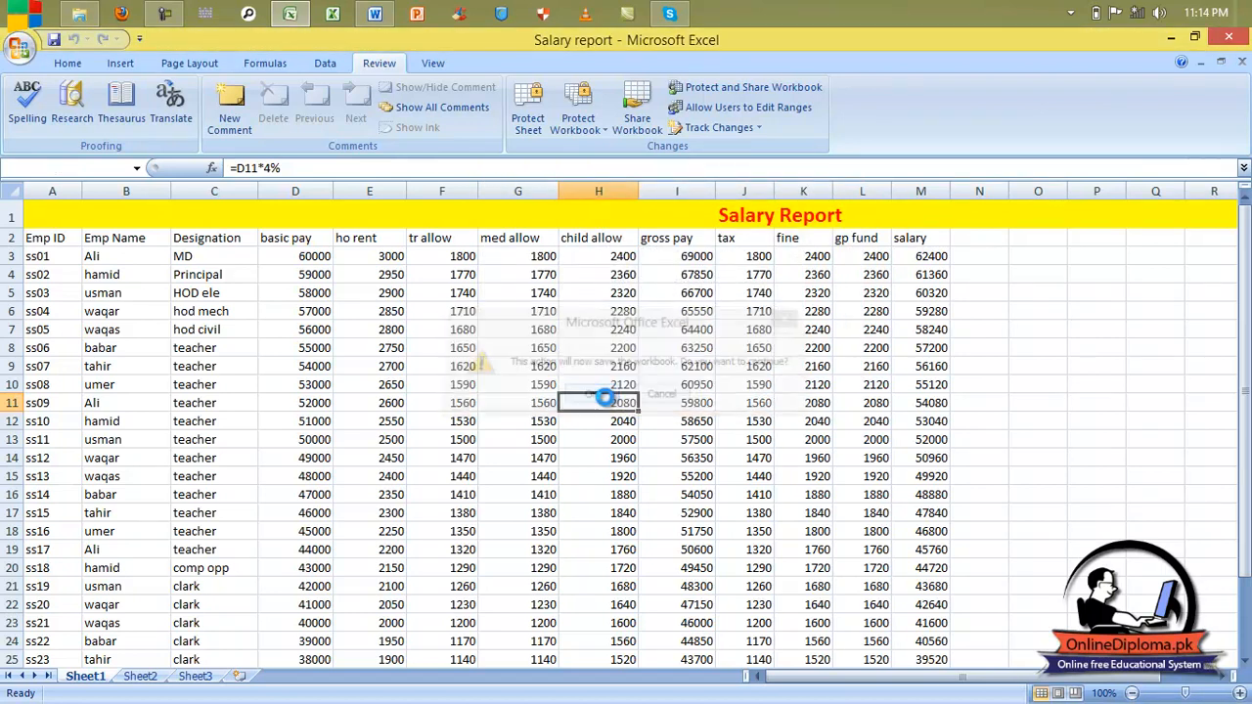
right_click(84, 677)
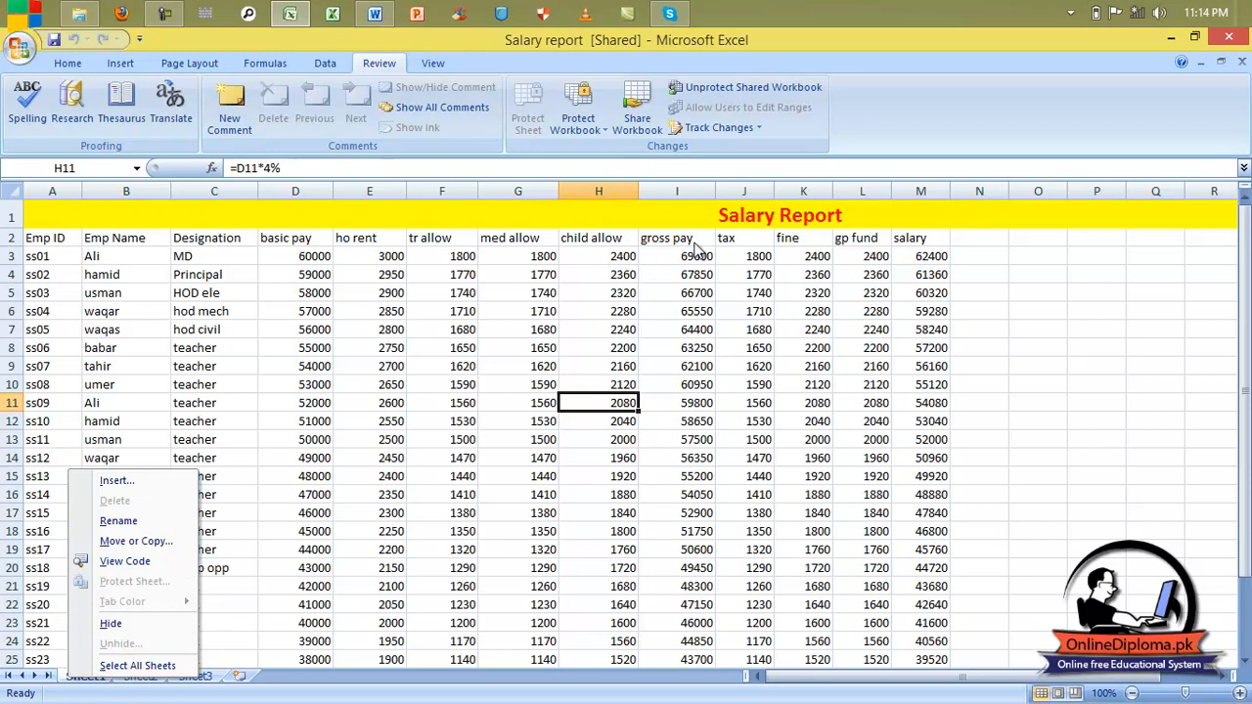
click(695, 92)
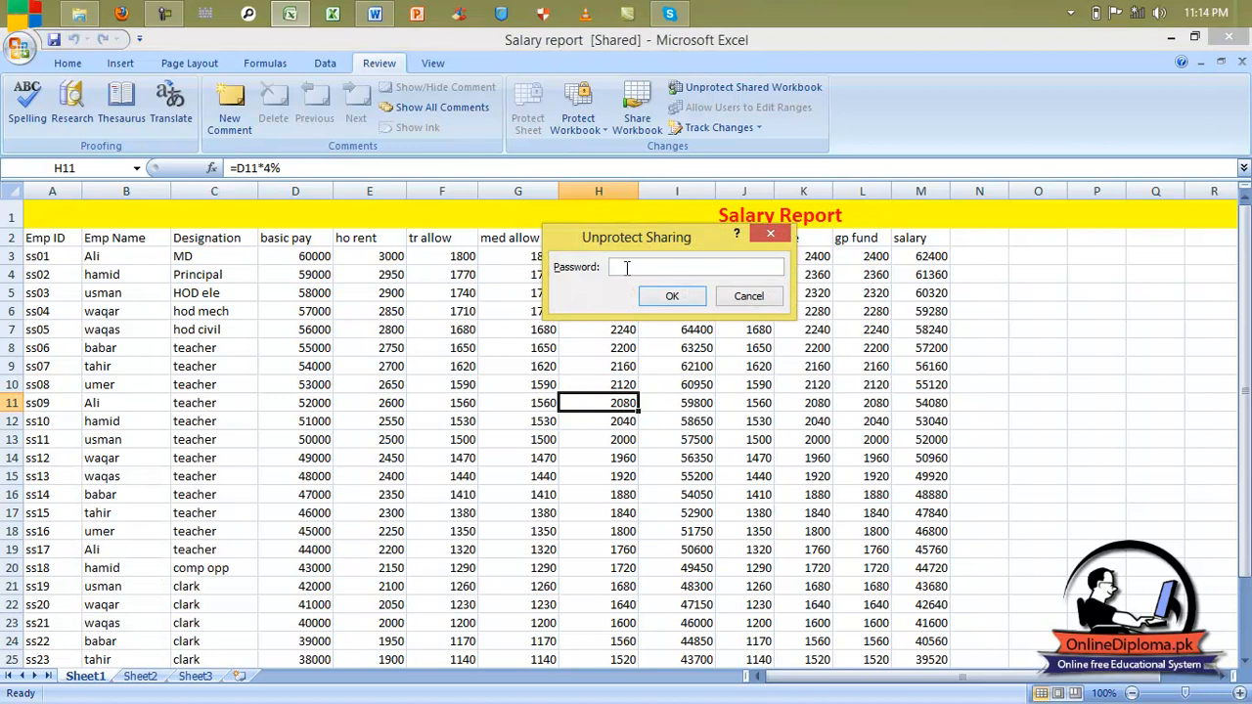
key(Return)
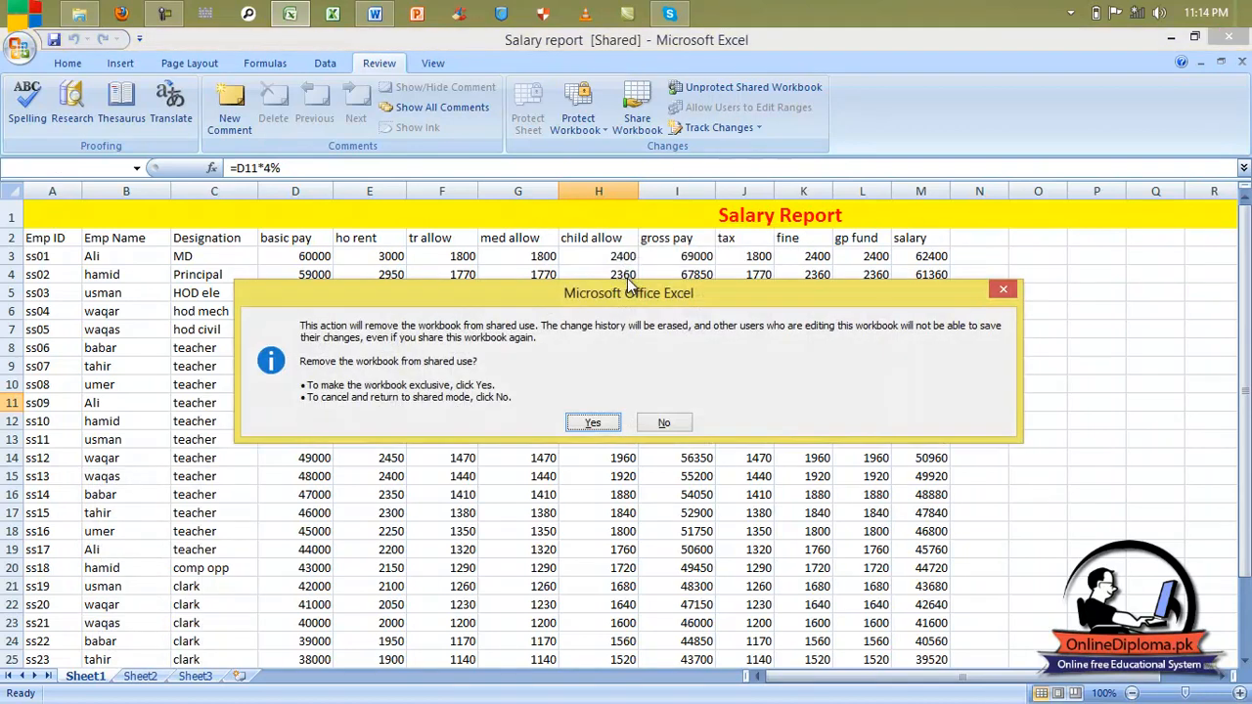
click(597, 419)
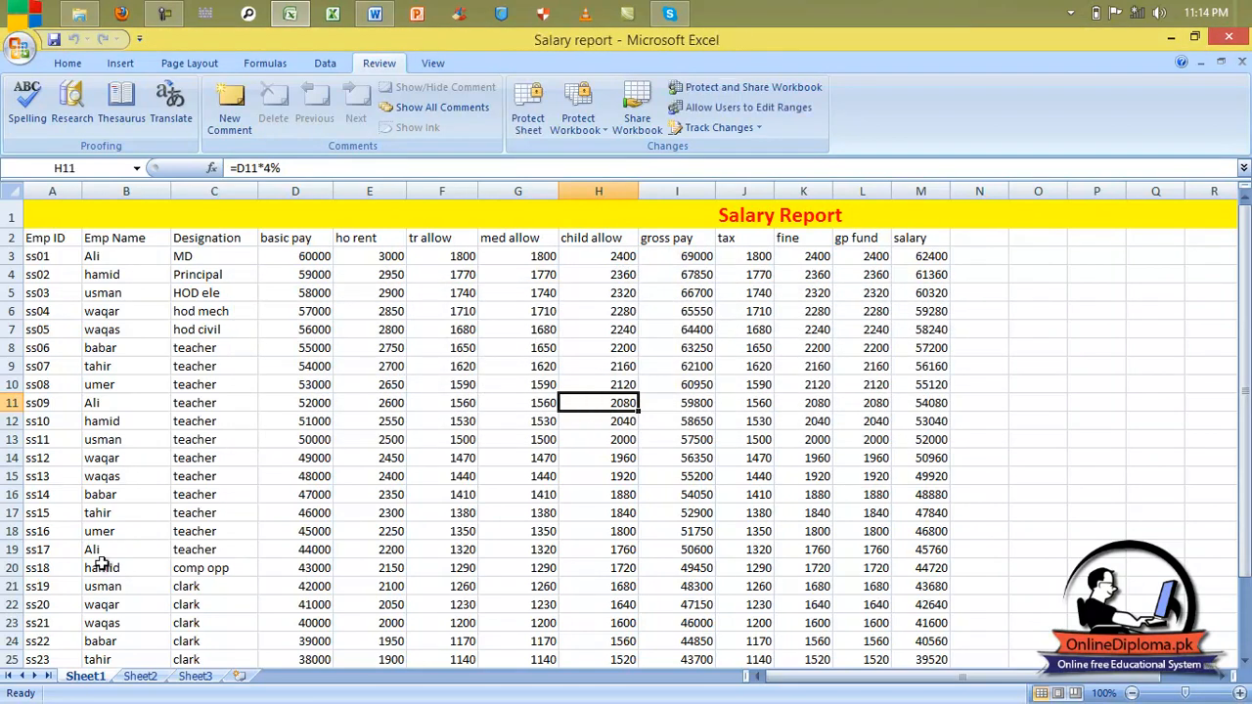
right_click(95, 683)
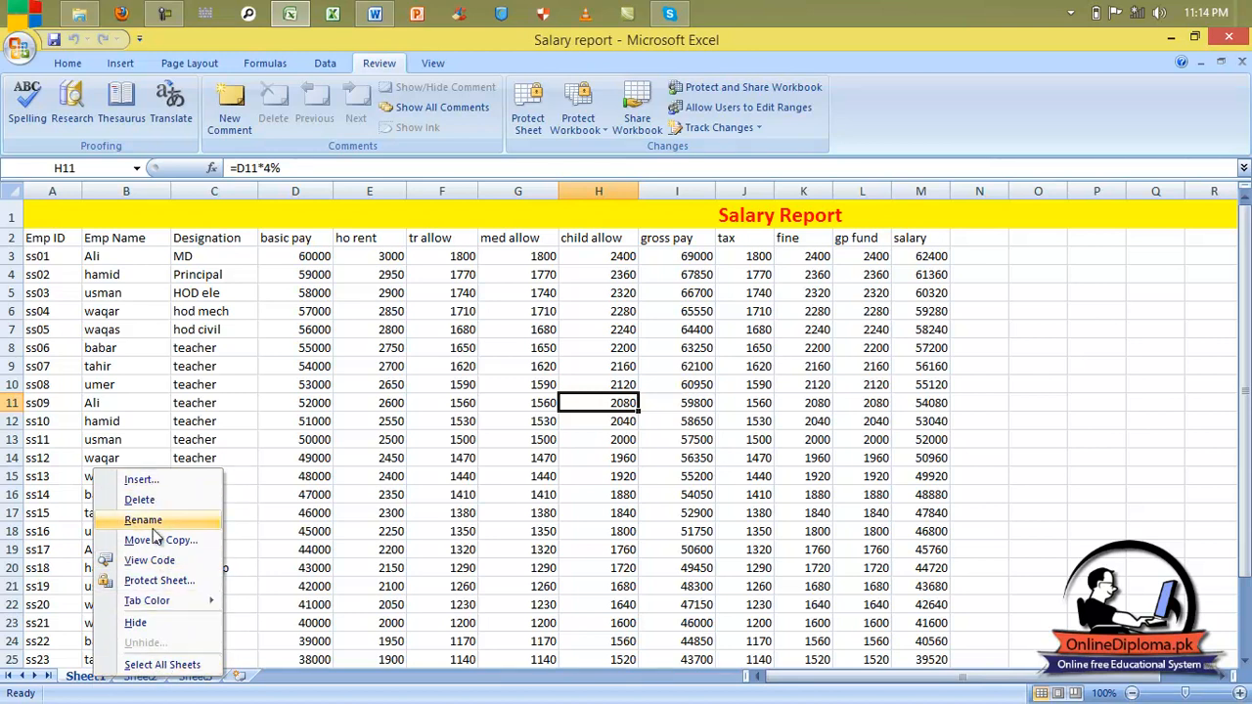
click(711, 114)
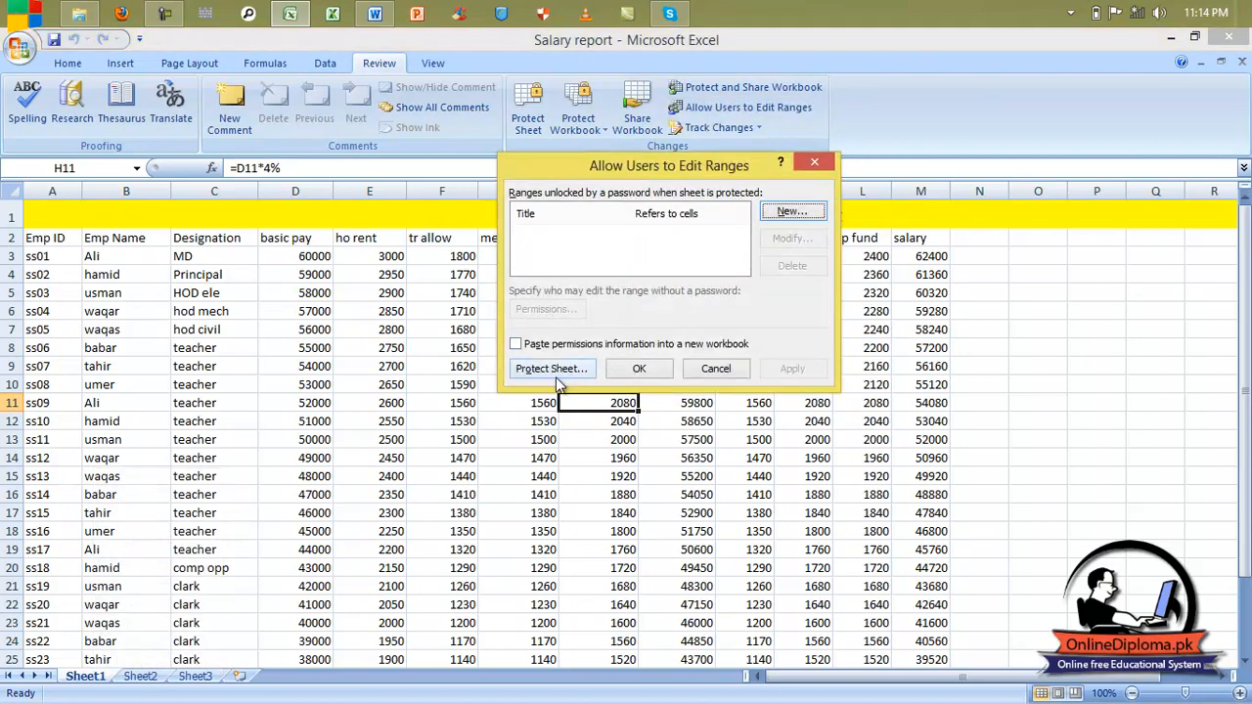
click(552, 373)
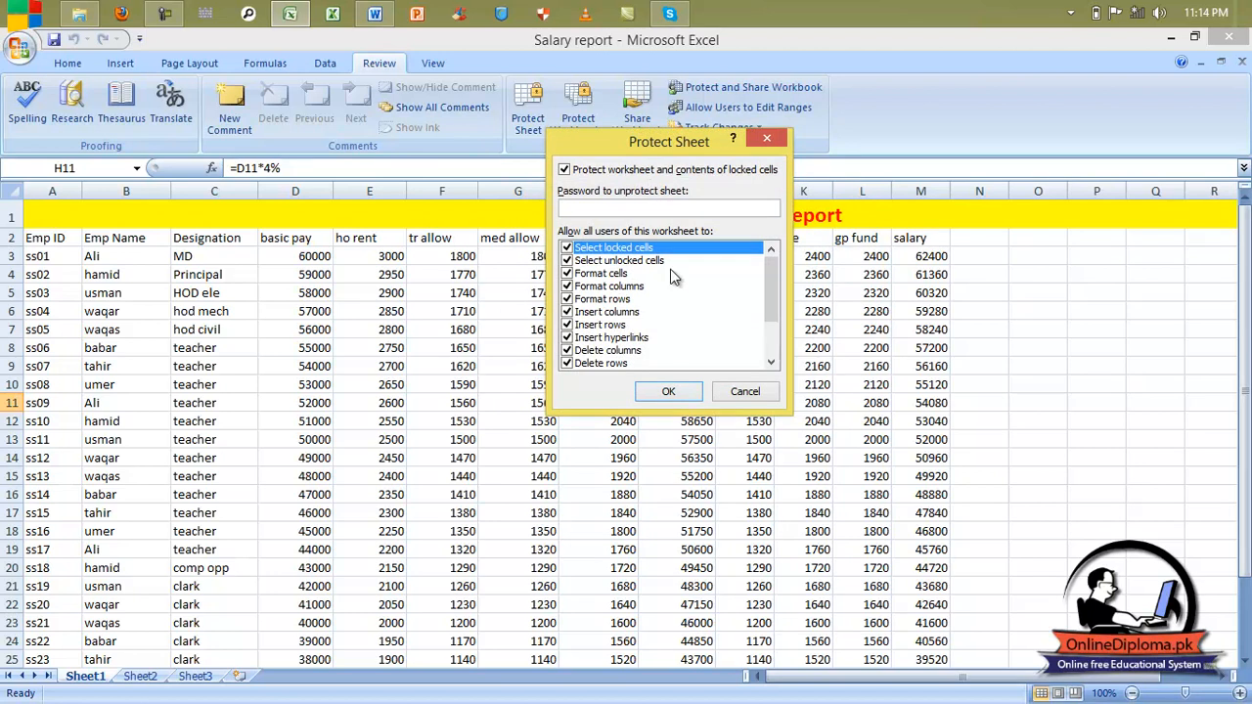
click(744, 391)
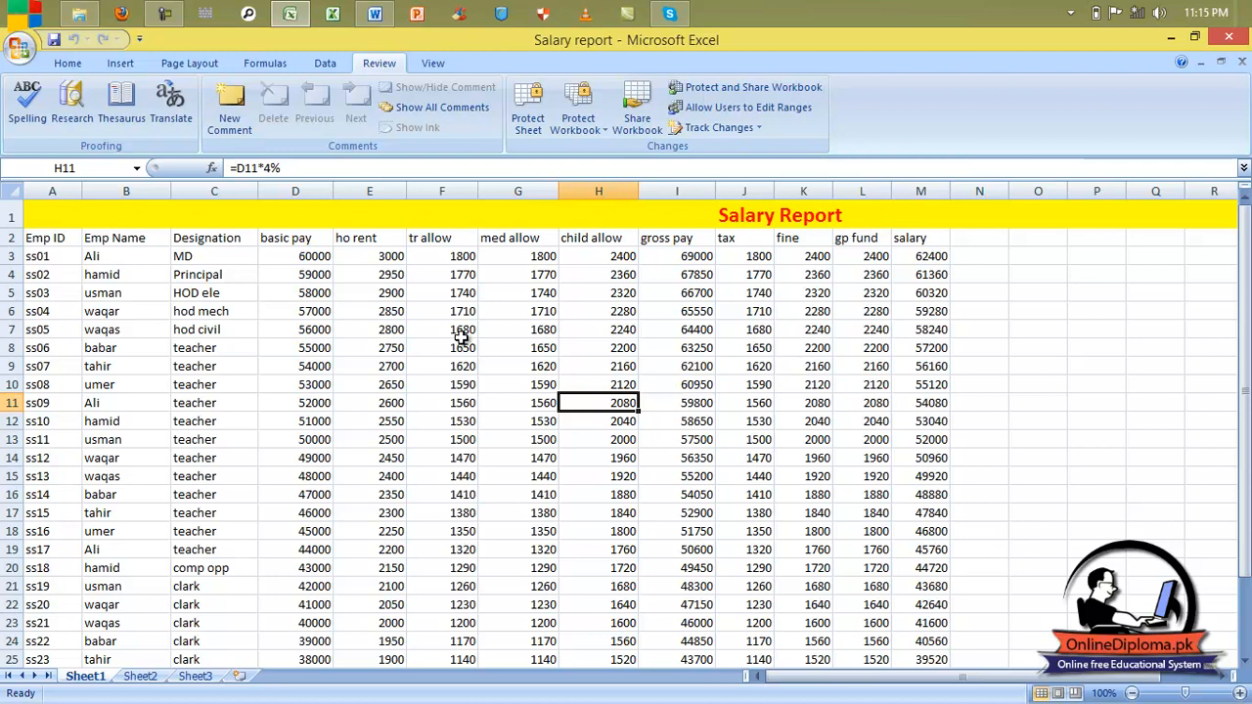
click(728, 129)
click(728, 129)
click(728, 129)
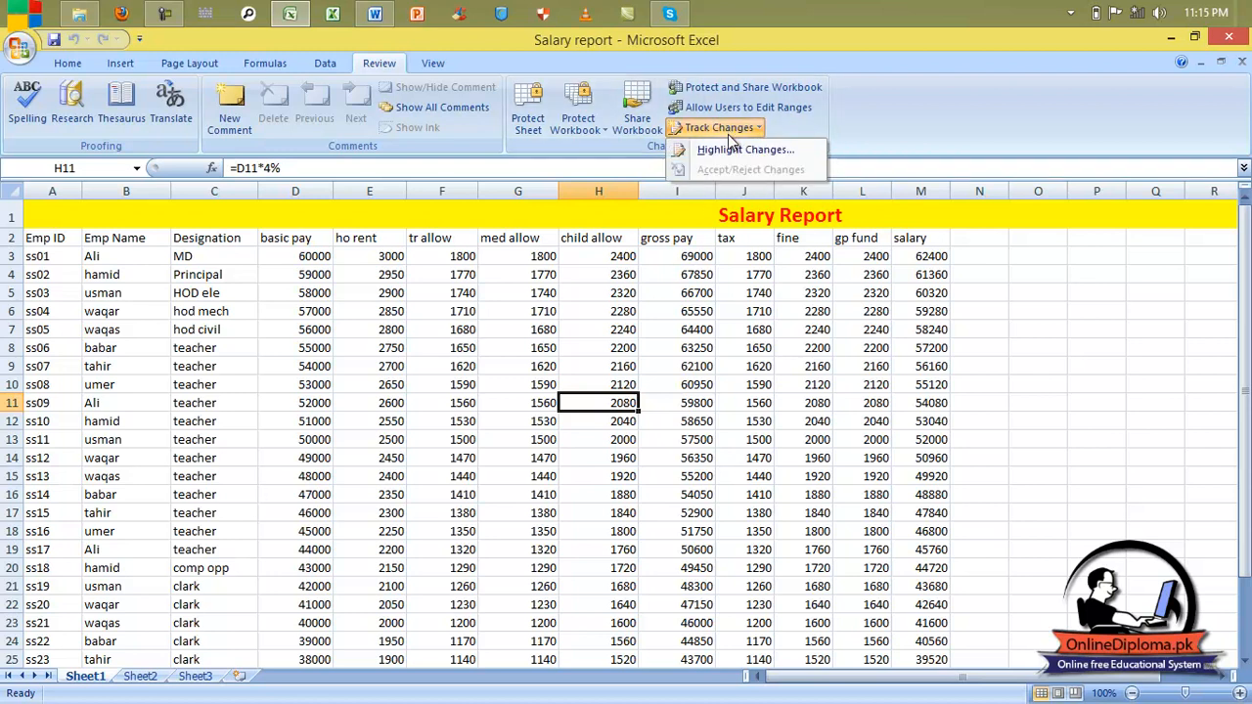
click(728, 151)
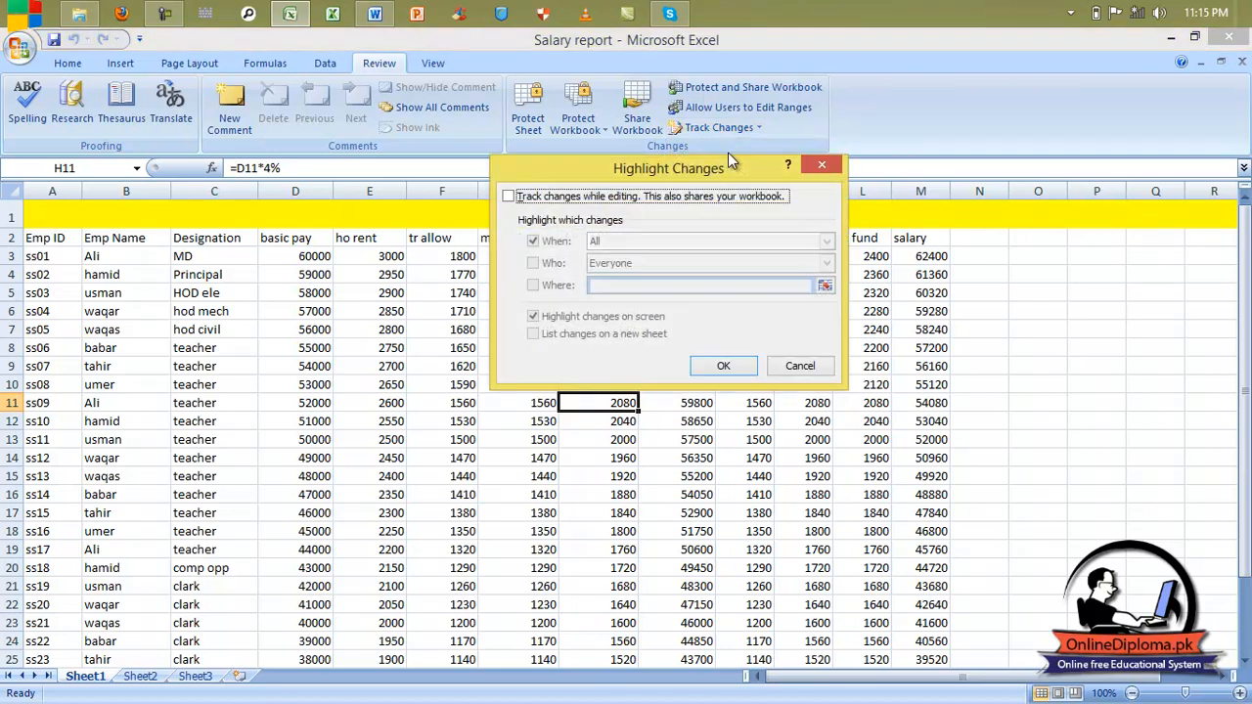
click(520, 202)
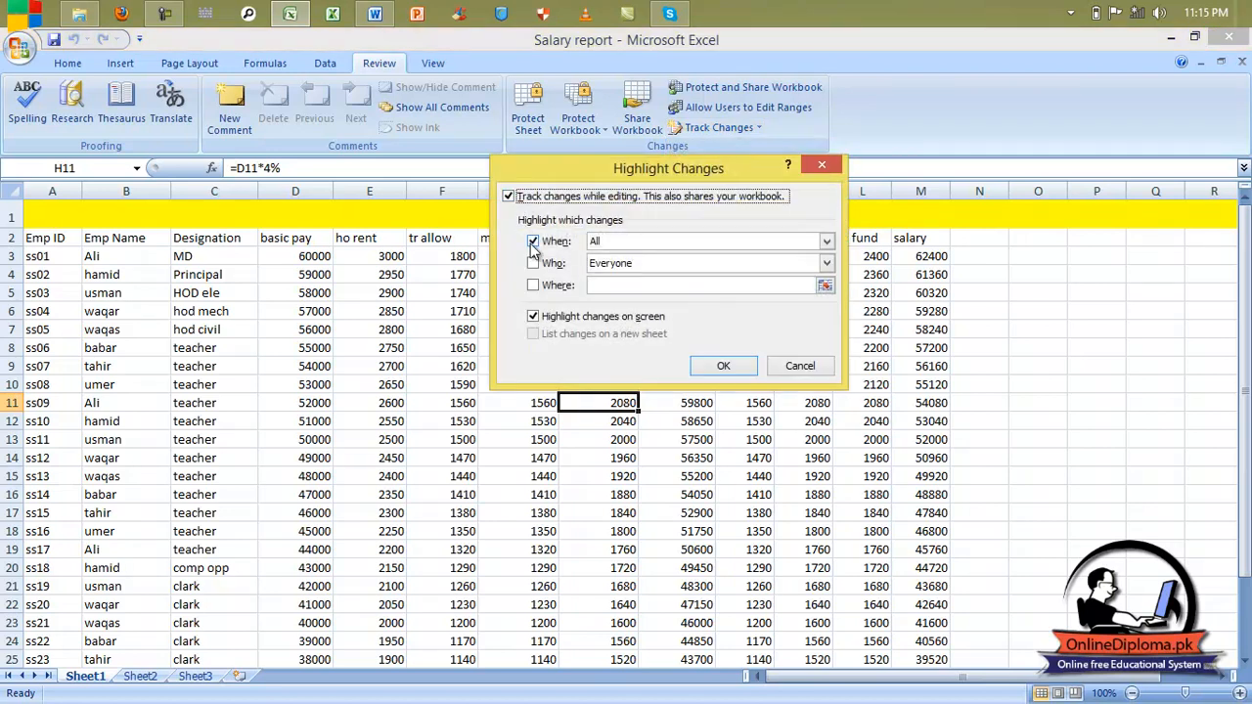
click(724, 367)
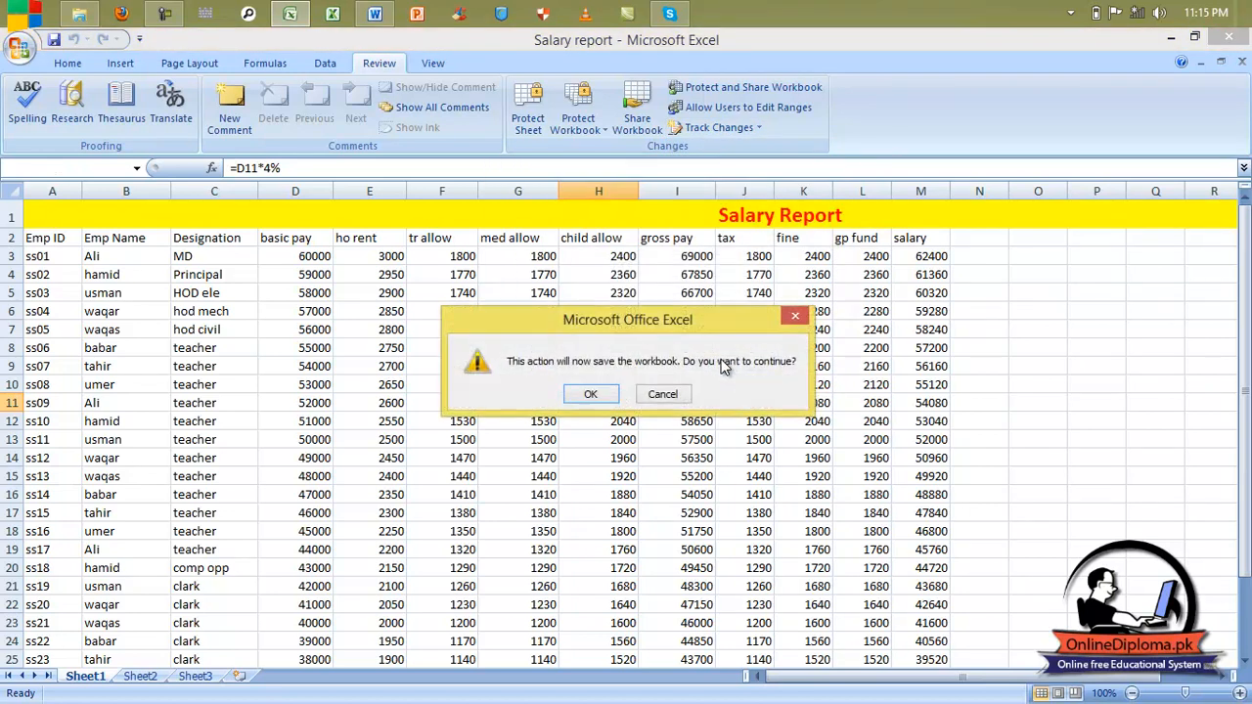
click(603, 396)
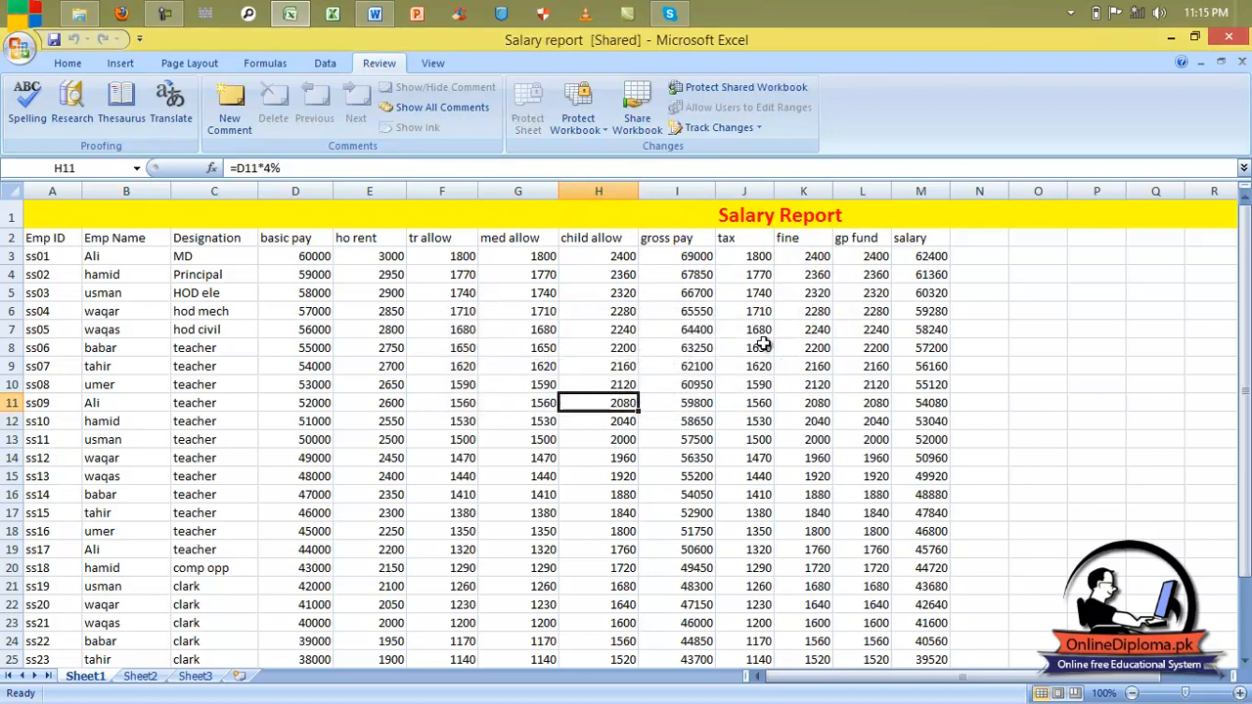
click(696, 133)
click(697, 403)
Step: Enter 1 in M9 and clear the contents of G5:K18
double_click(437, 257)
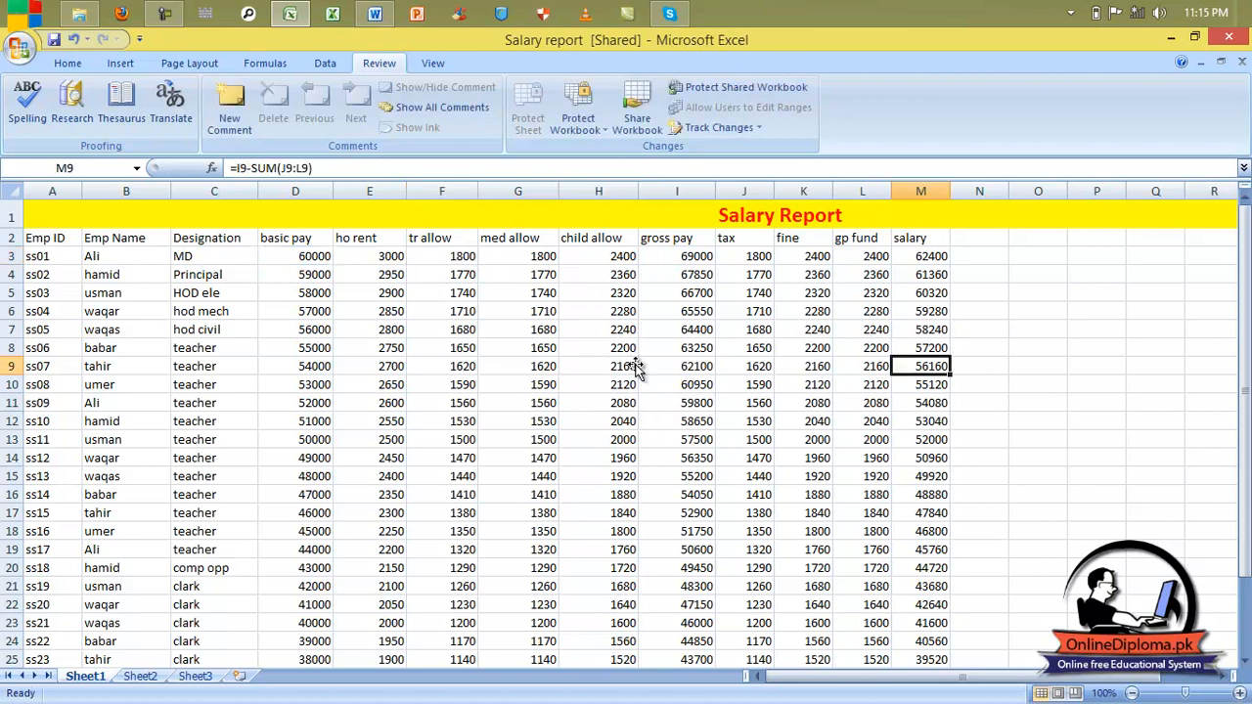
click(645, 328)
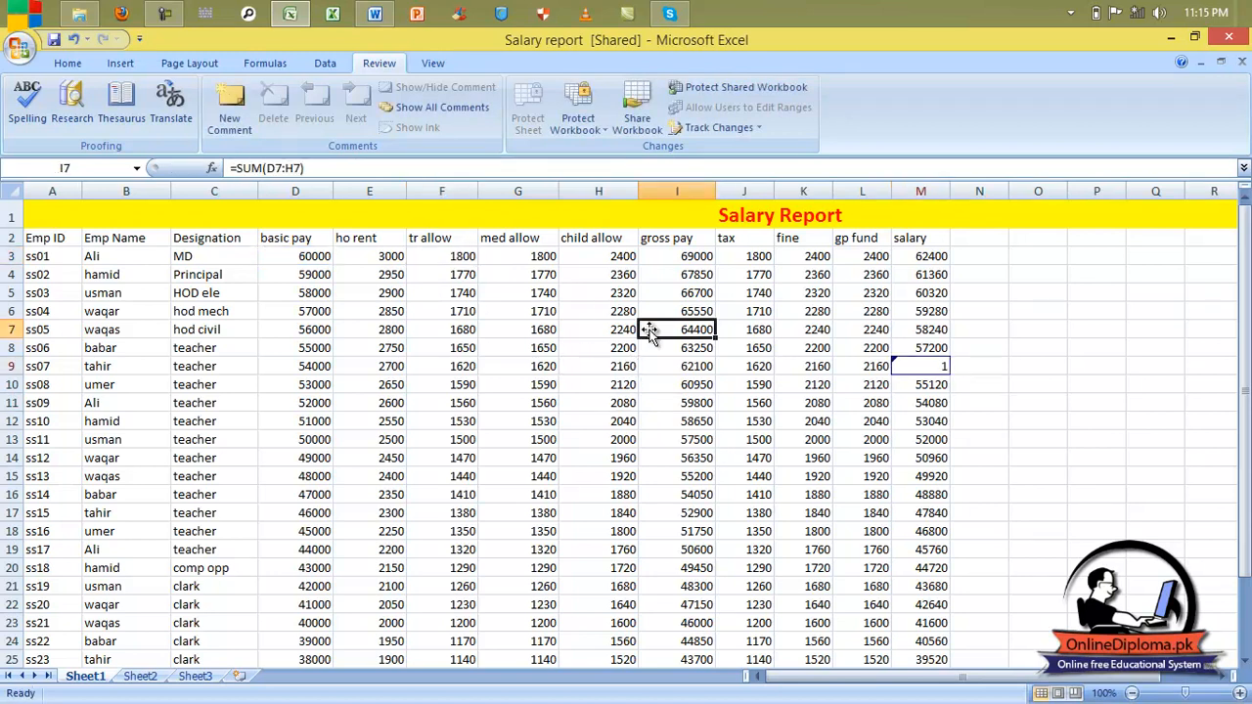
click(1026, 349)
drag(496, 297, 786, 535)
key(F1)
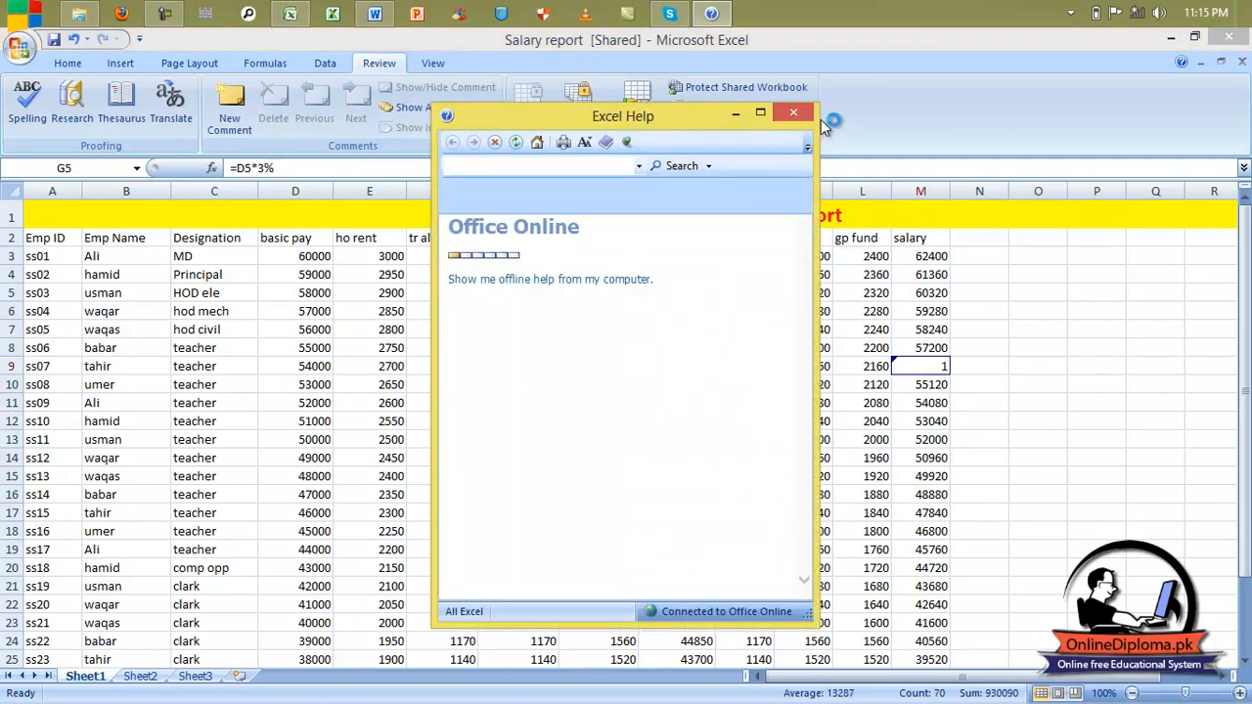
click(793, 113)
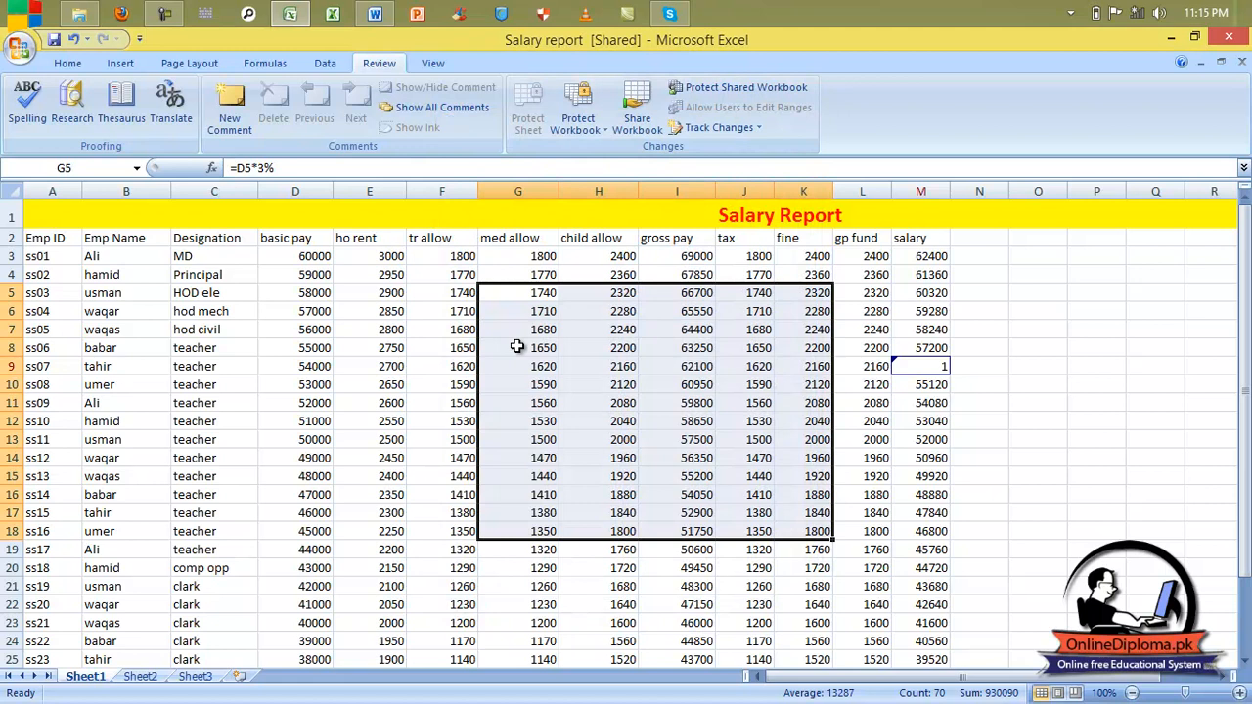
key(Delete)
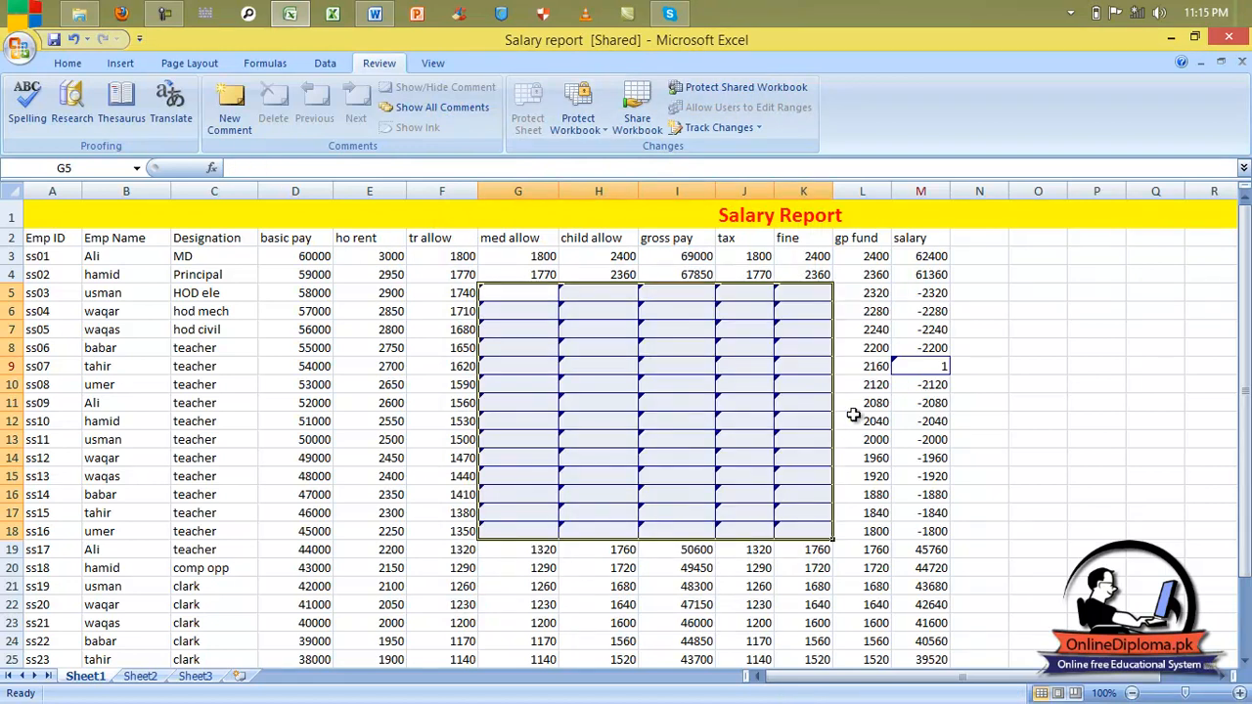
Step: Type placeholder text such as 'lkjgflkjslakj' and 'jkhkjh' into successive cells from L15 along row 15
click(859, 405)
click(886, 470)
text(lkjgflkjslakj)
key(Tab)
text(jkhkjh)
key(Tab)
text(kjhk)
key(Tab)
text(jhk)
key(Tab)
text(jhk)
key(Tab)
text(jh)
key(Return)
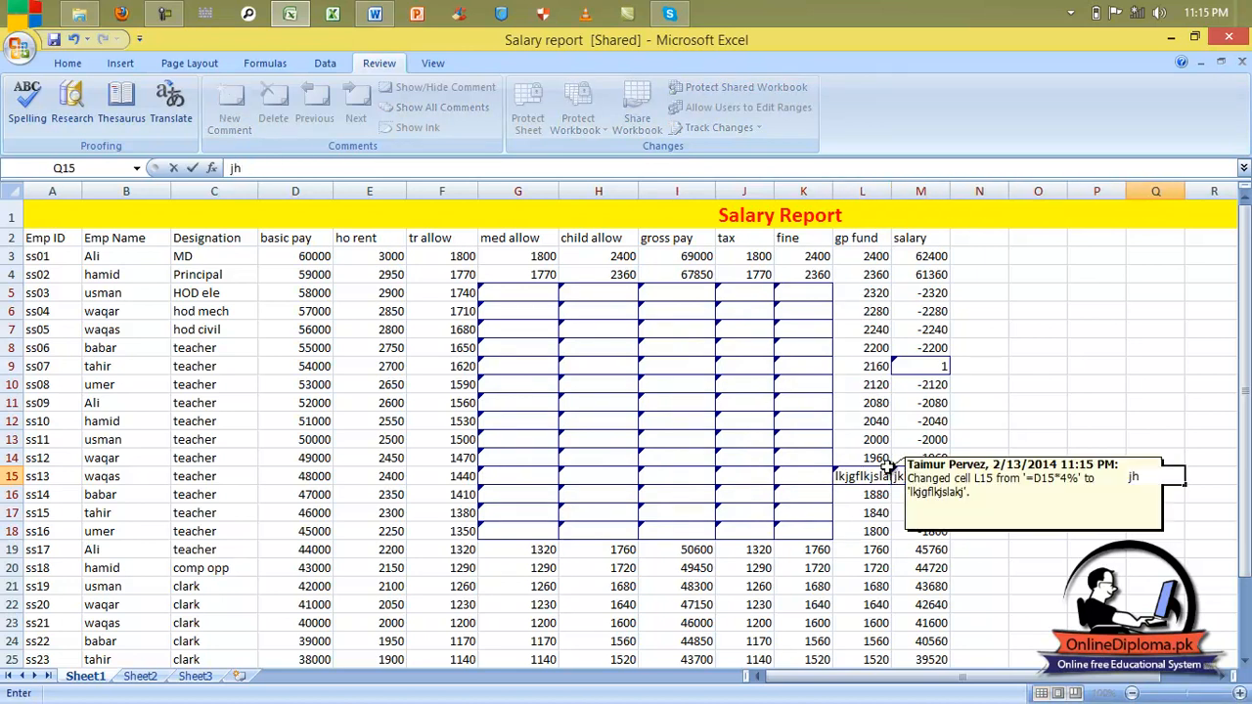
click(1021, 380)
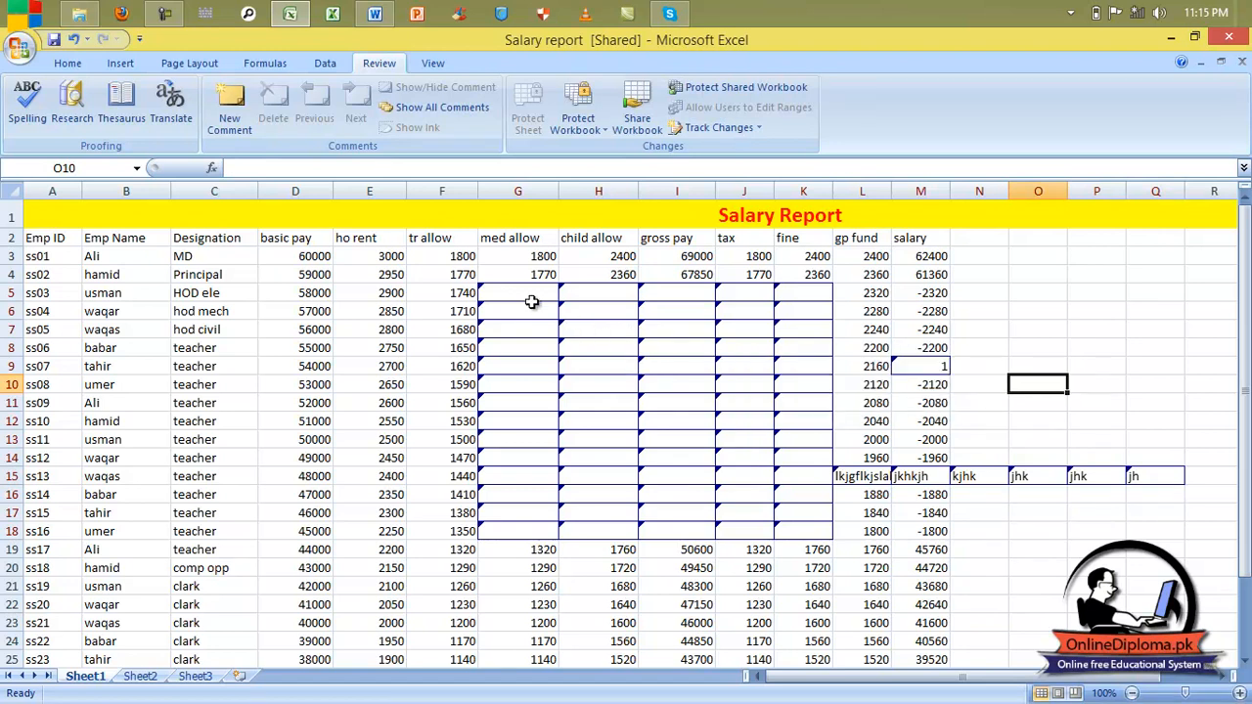
mouse_move(527, 295)
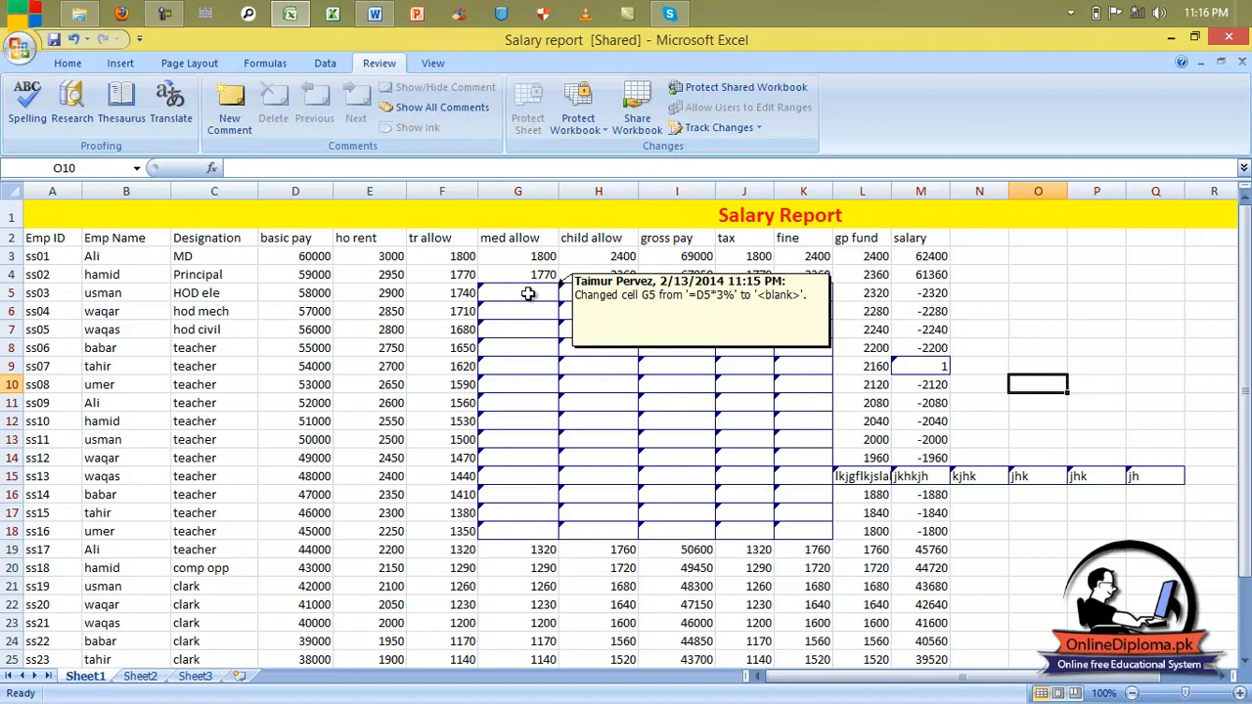
mouse_move(646, 441)
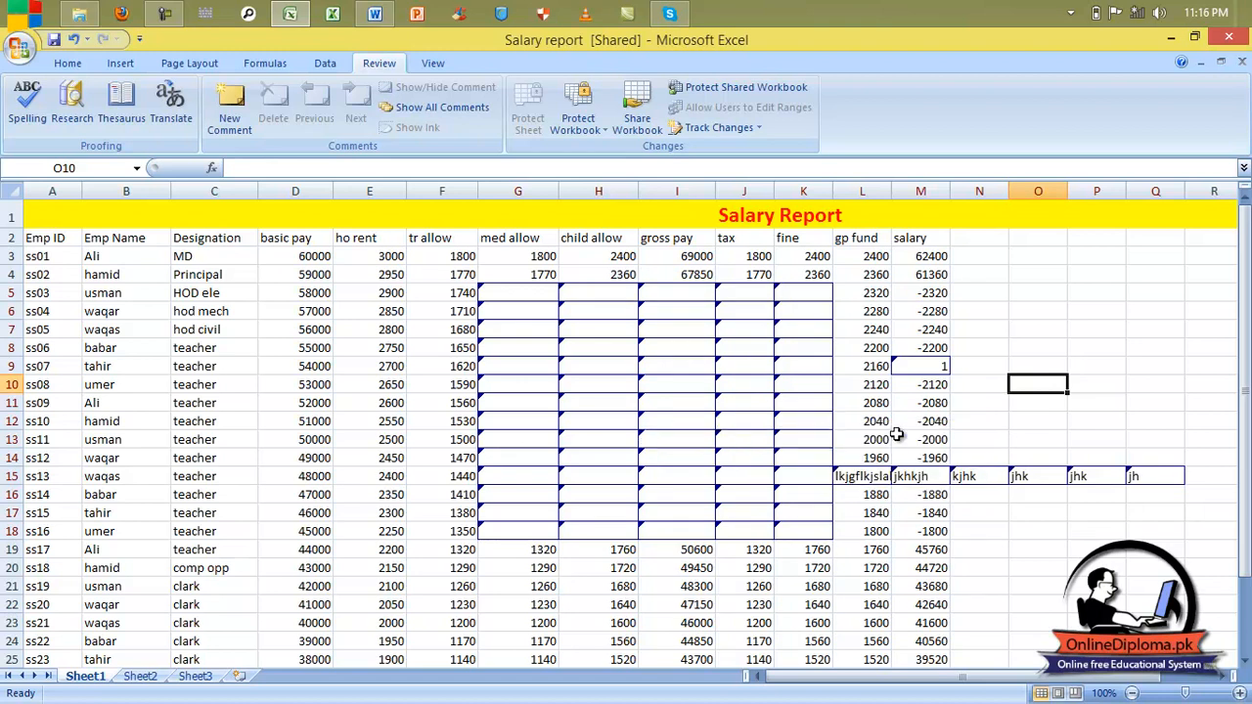
mouse_move(1005, 479)
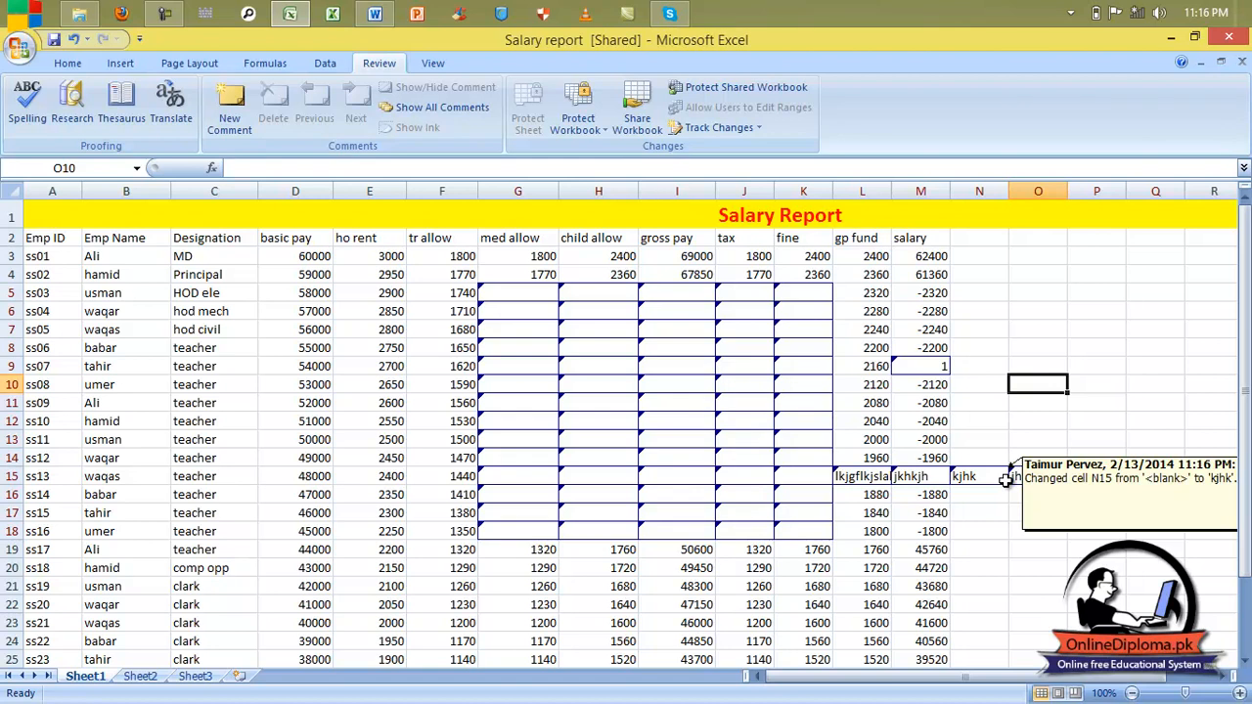
mouse_move(893, 480)
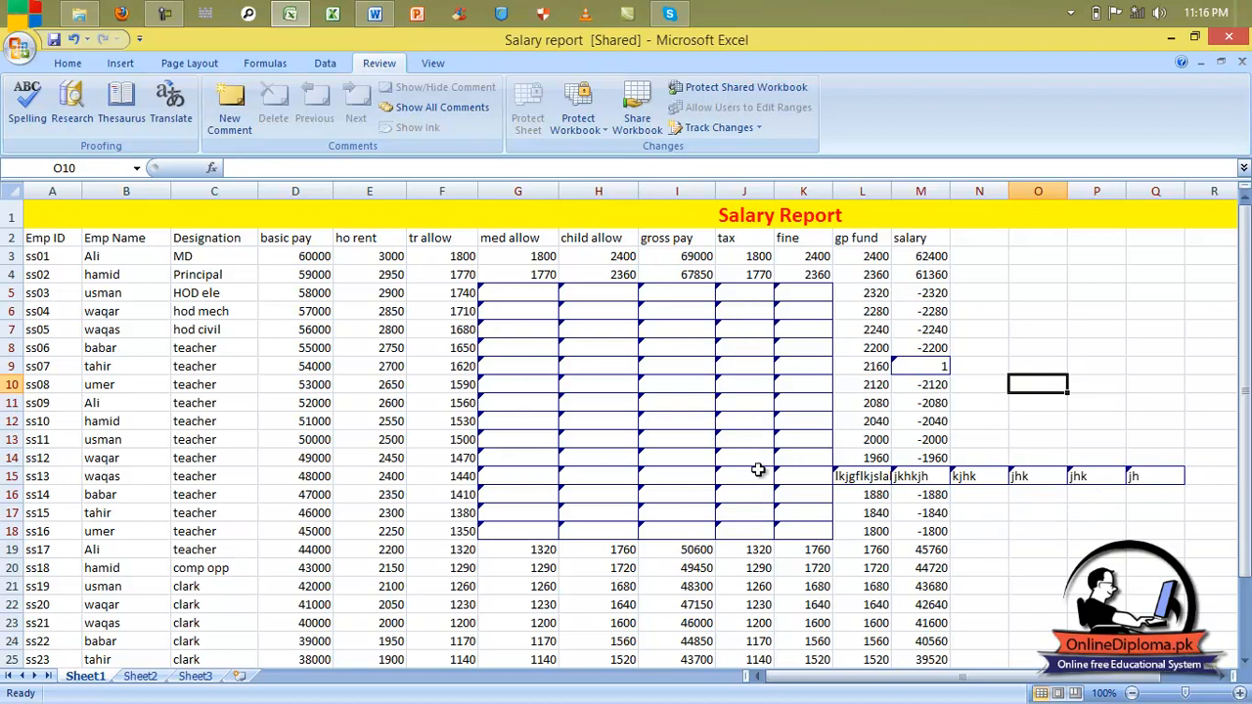
Step: Save the workbook, review all not-yet-reviewed changes, and reject all 77 tracked changes at once
click(722, 128)
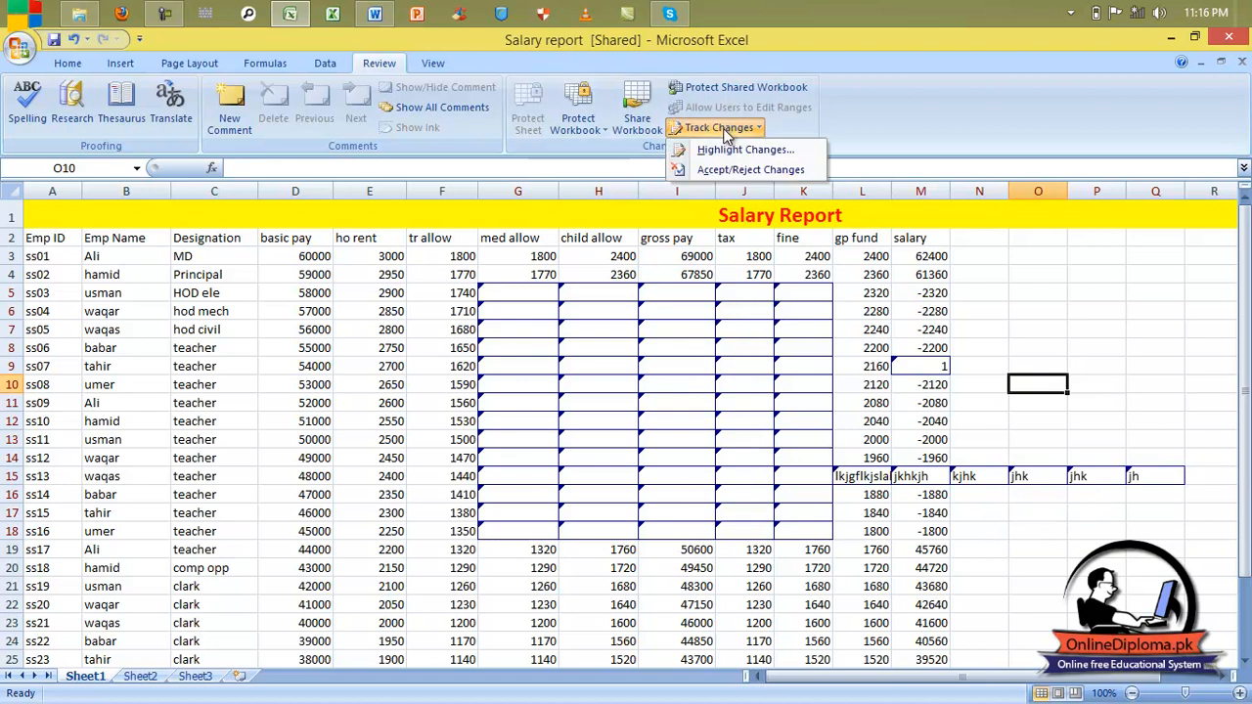
click(729, 171)
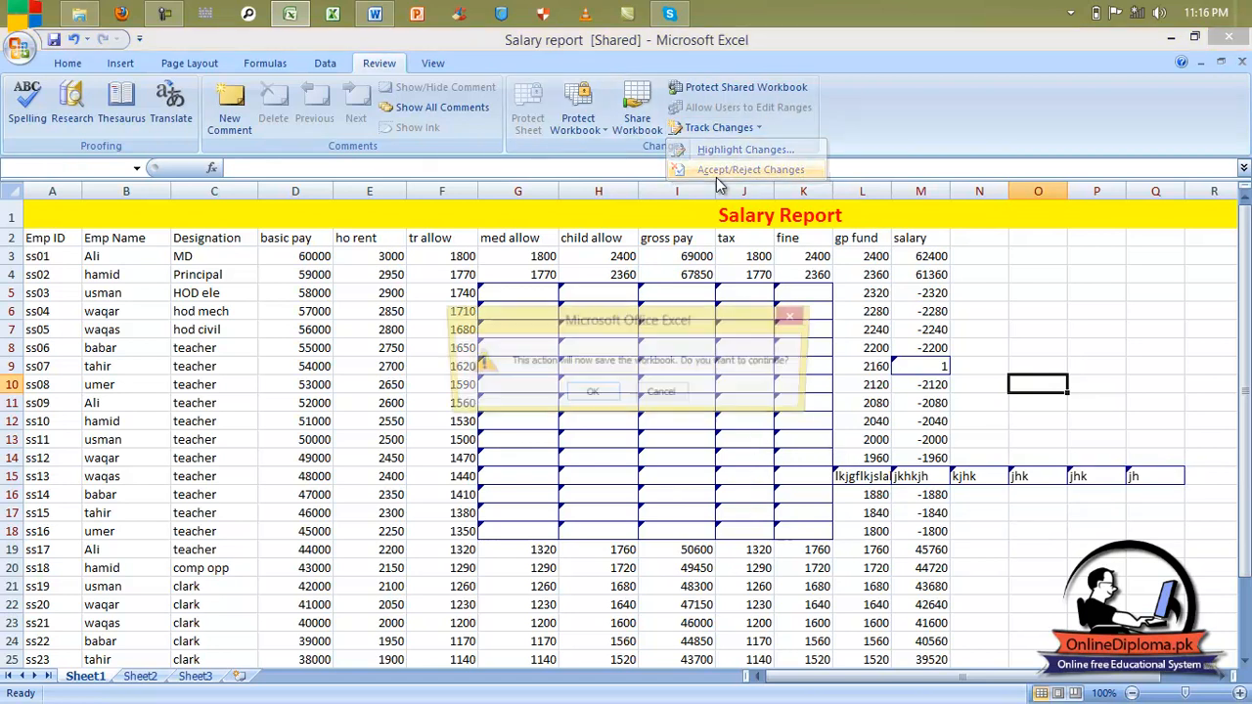
click(589, 400)
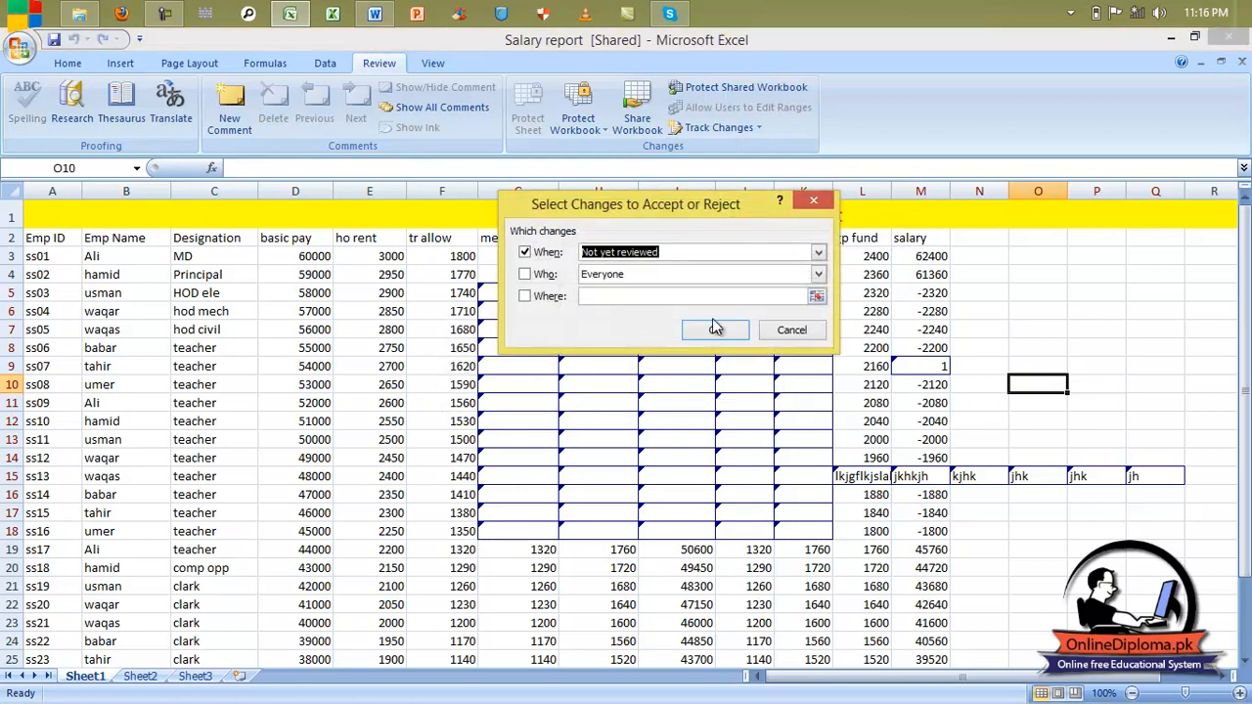
click(715, 328)
drag(682, 197, 563, 38)
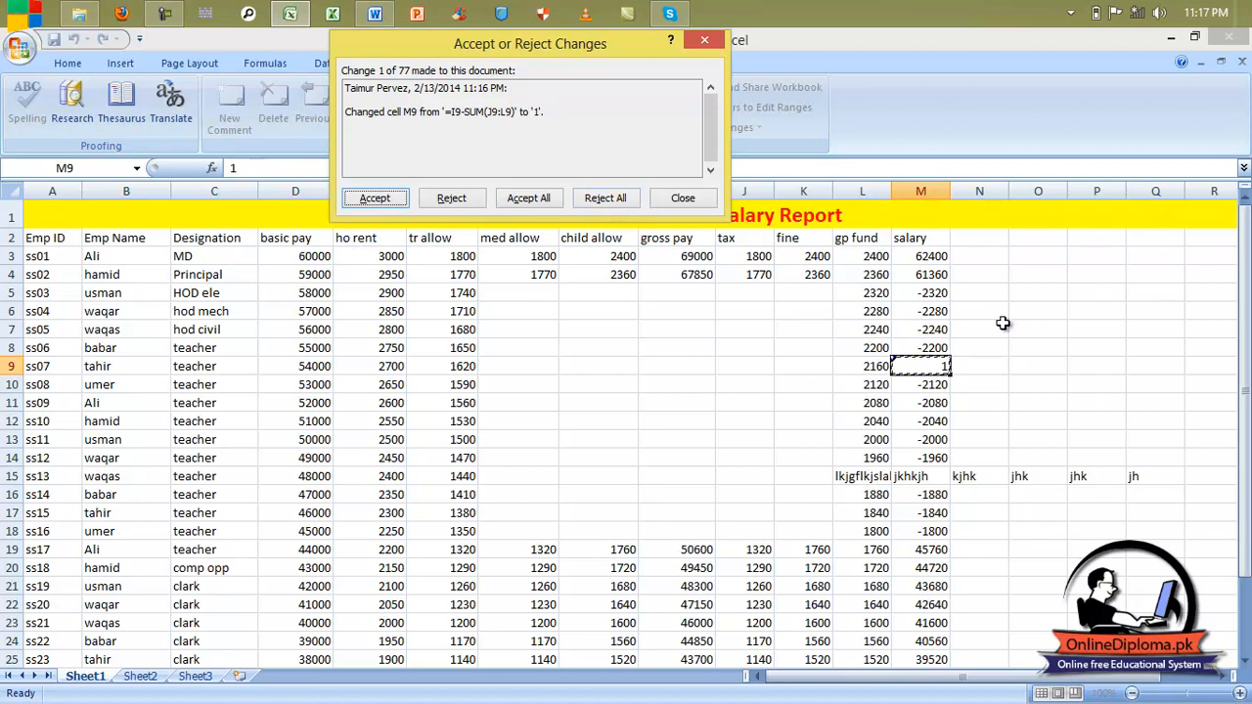
click(610, 200)
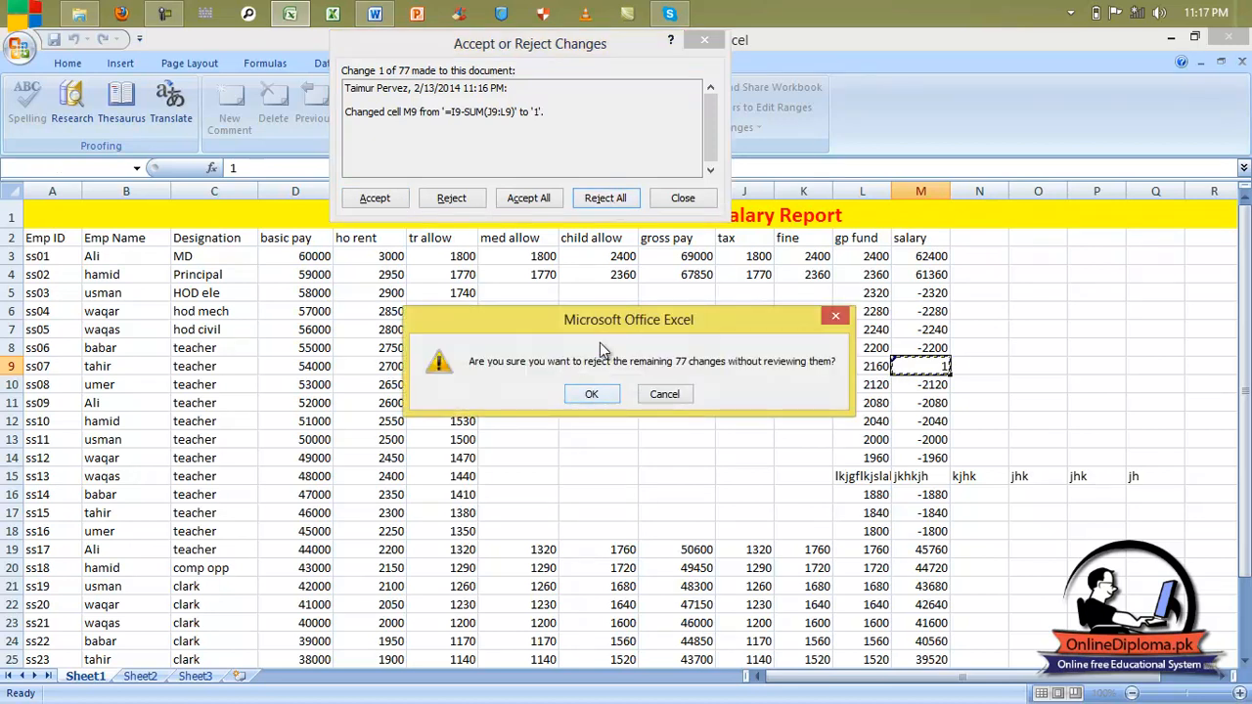
click(599, 396)
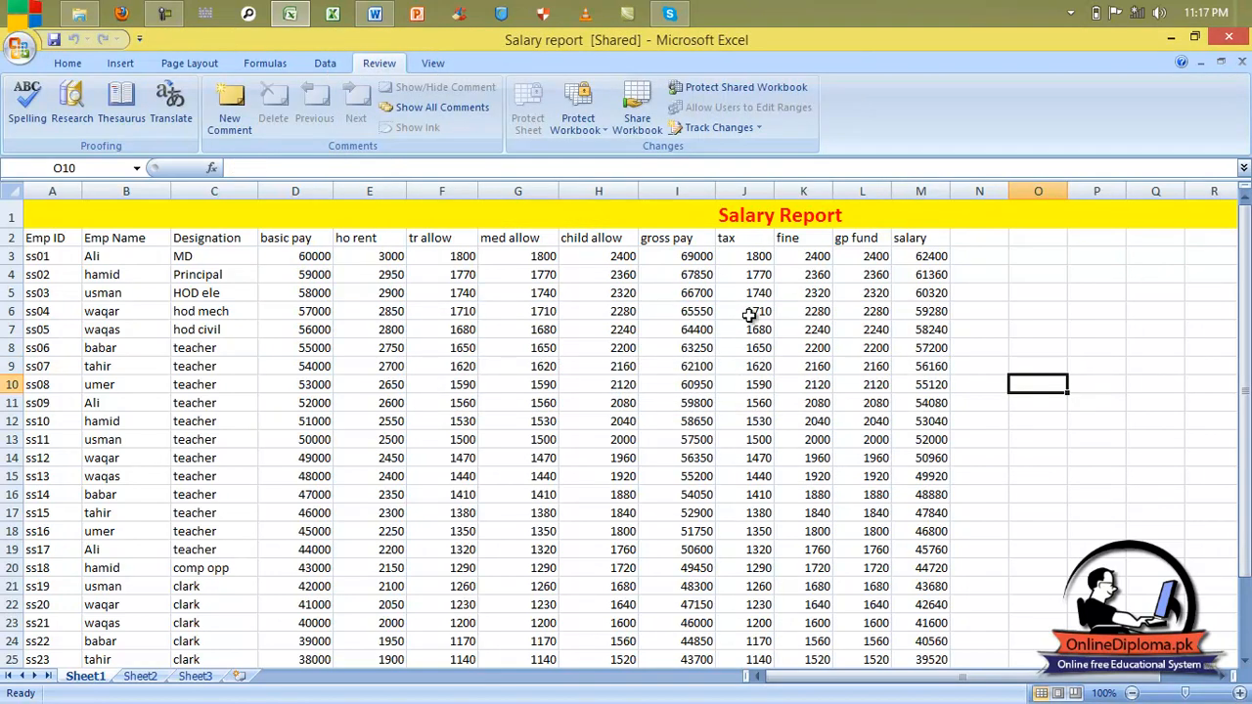
Step: Turn off 'Track changes while editing' and confirm removing the workbook from shared use
scroll(805, 494, down, 5)
scroll(804, 492, up, 5)
click(700, 132)
click(706, 151)
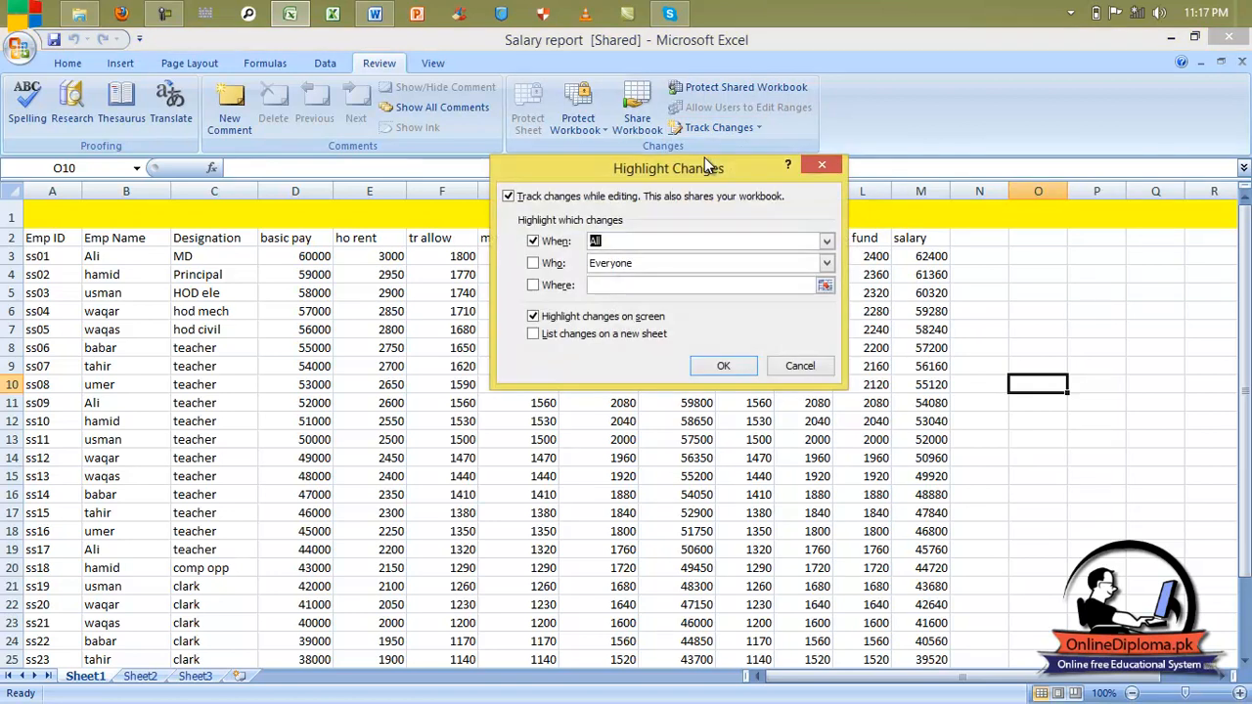
click(544, 198)
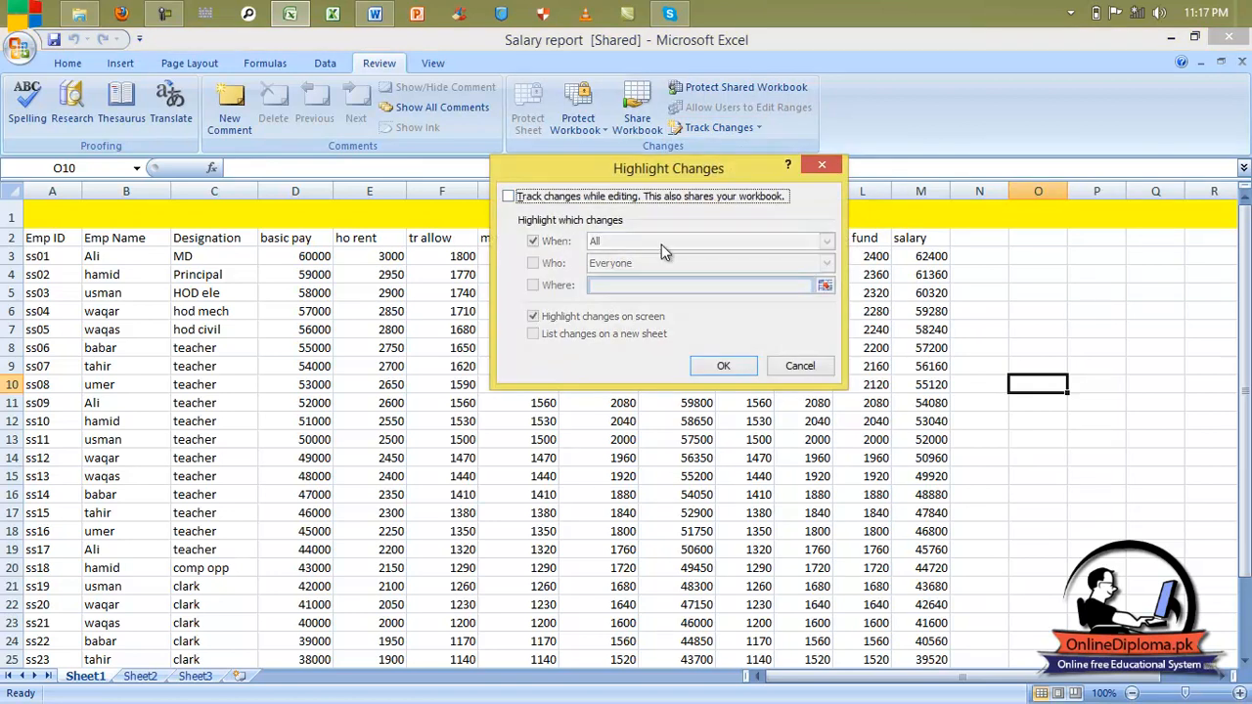
click(724, 366)
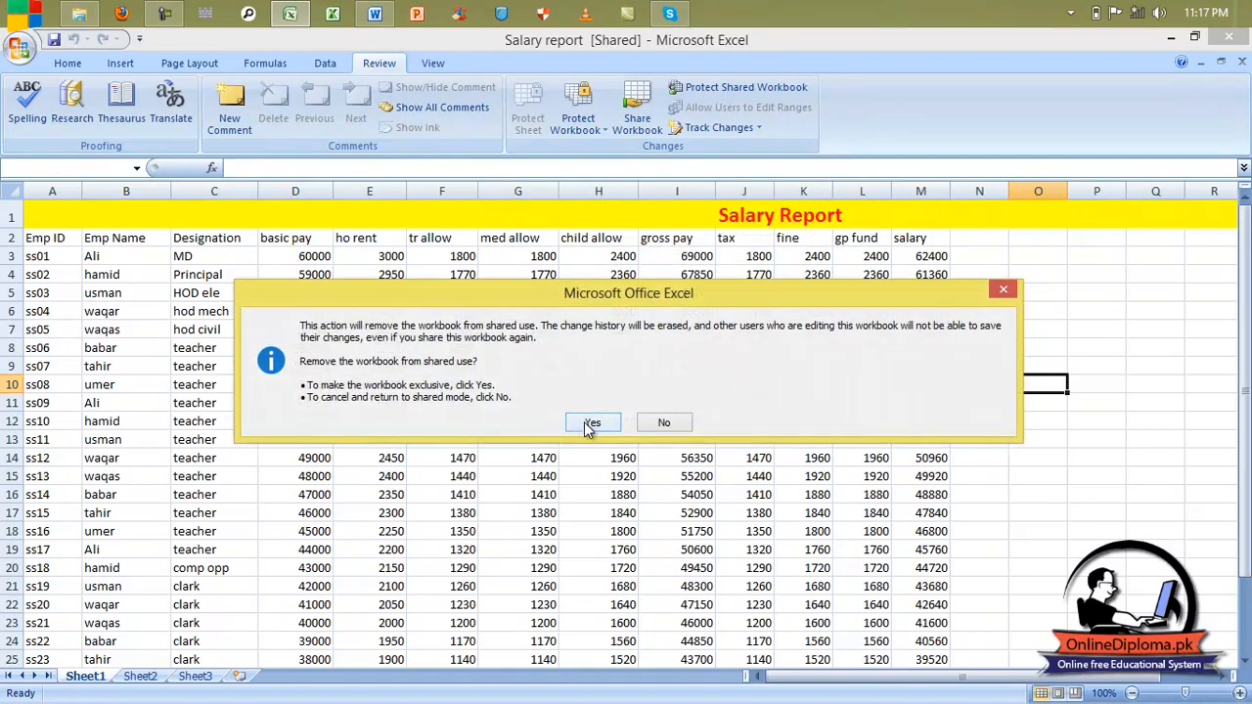
click(585, 422)
Step: Clear G4:M16, then undo the deletion to confirm the figures remain intact
drag(504, 278, 926, 480)
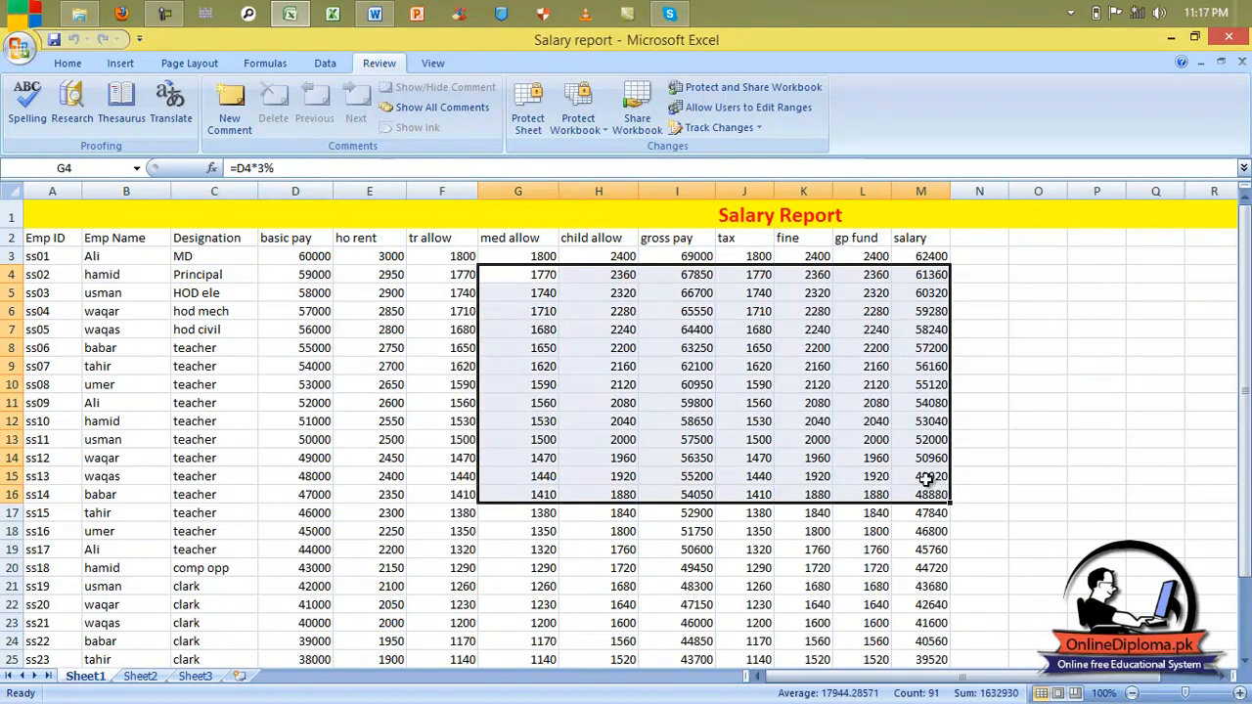
key(Delete)
click(980, 421)
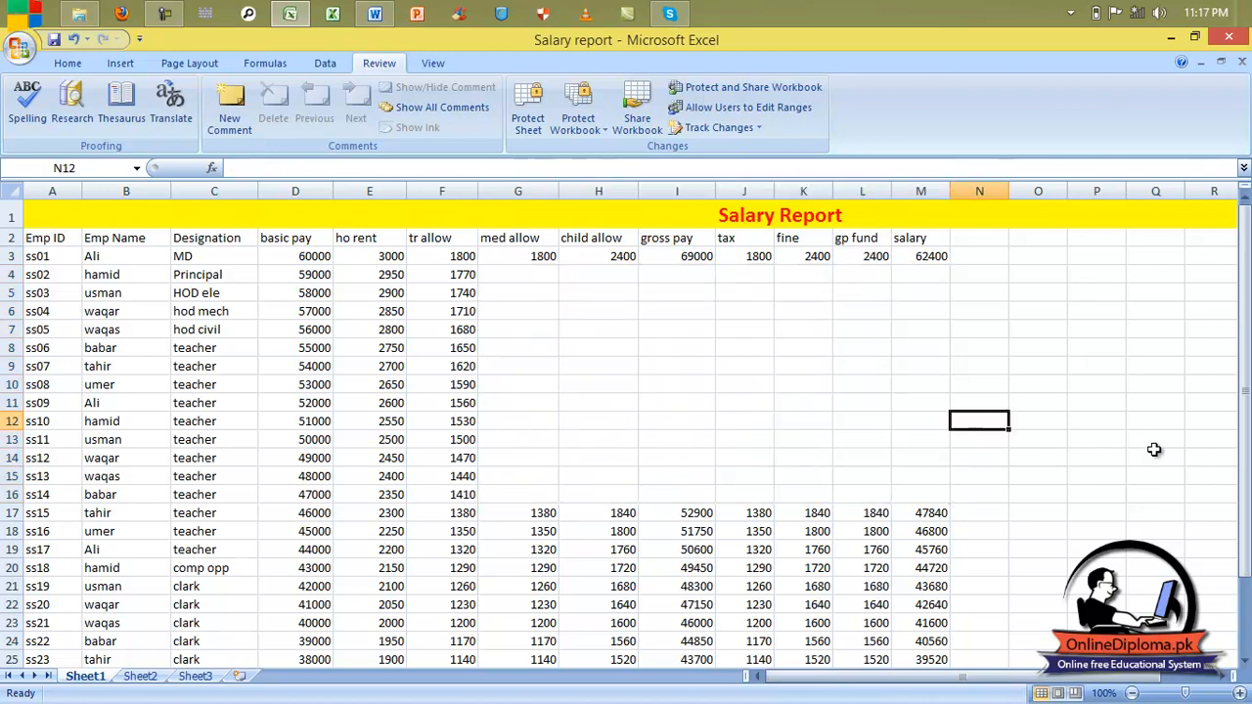
key(ctrl+z)
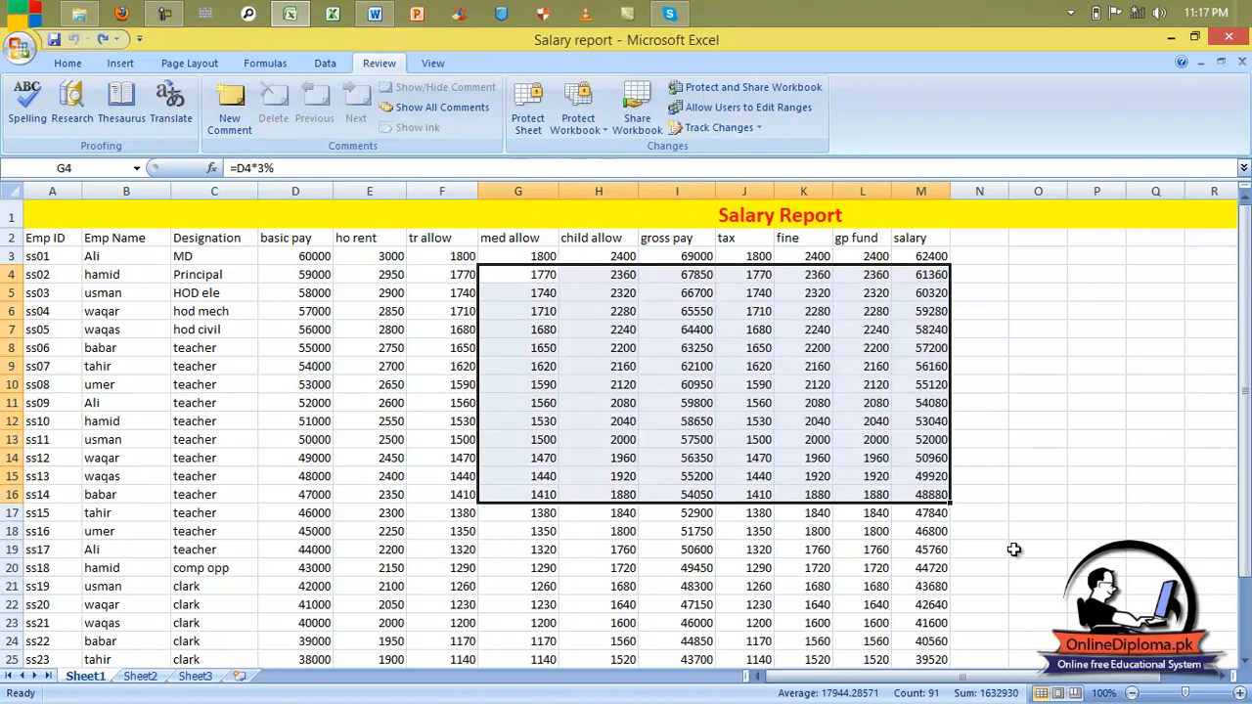